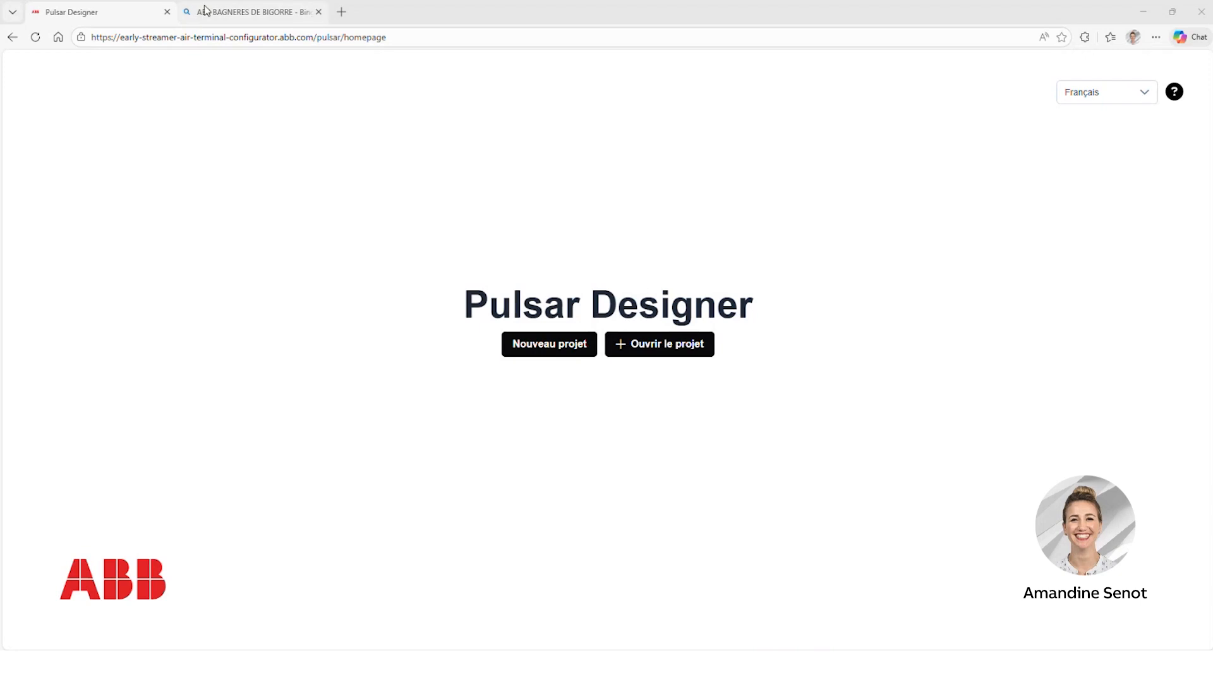
- Check the satellite map of ABB BAGNERES DE BIGORRE and start a new project in Pulsar Designer
click(245, 15)
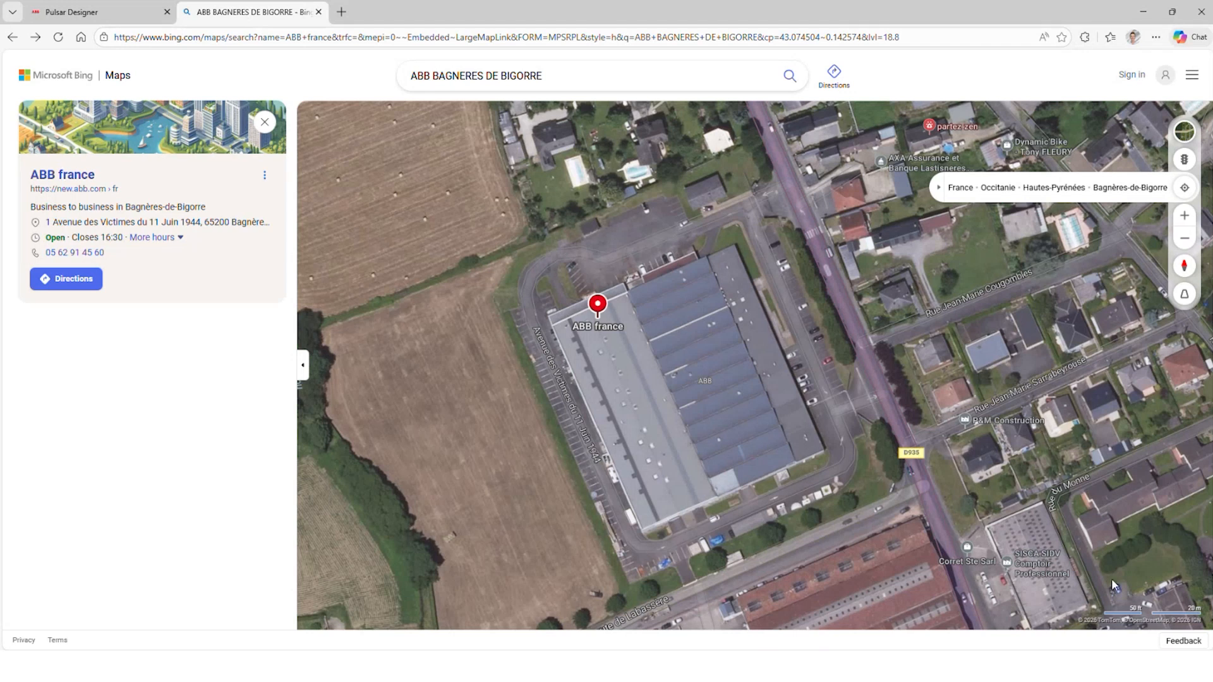
click(92, 14)
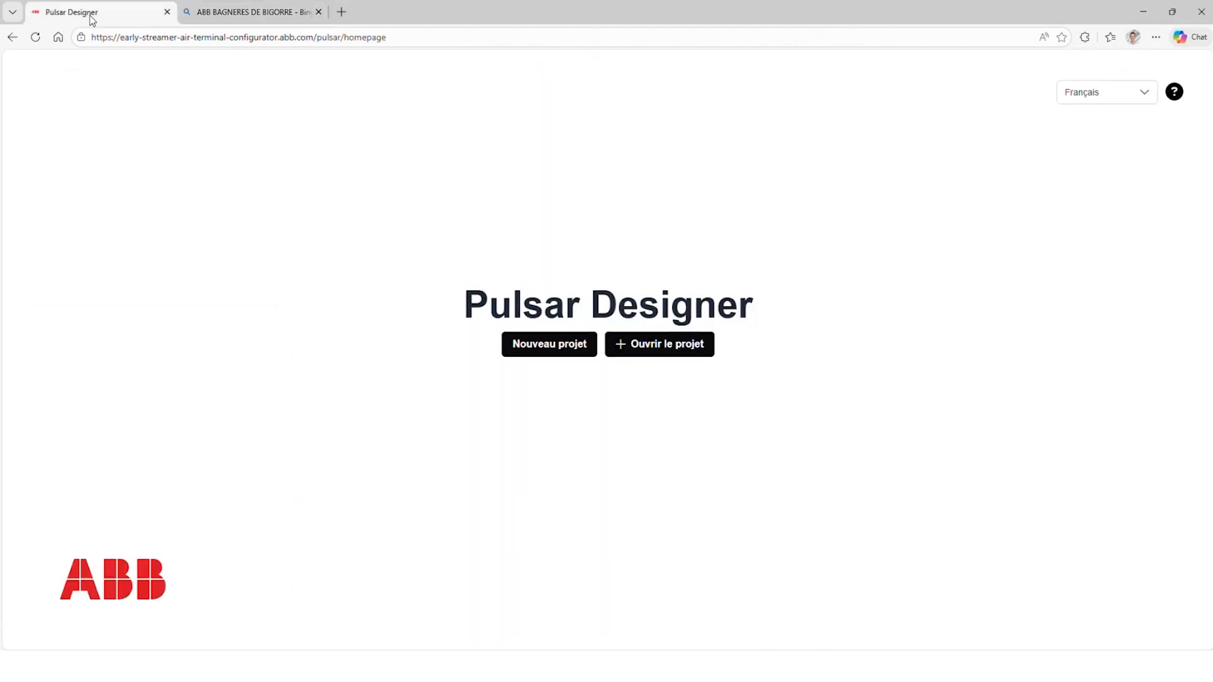
click(543, 351)
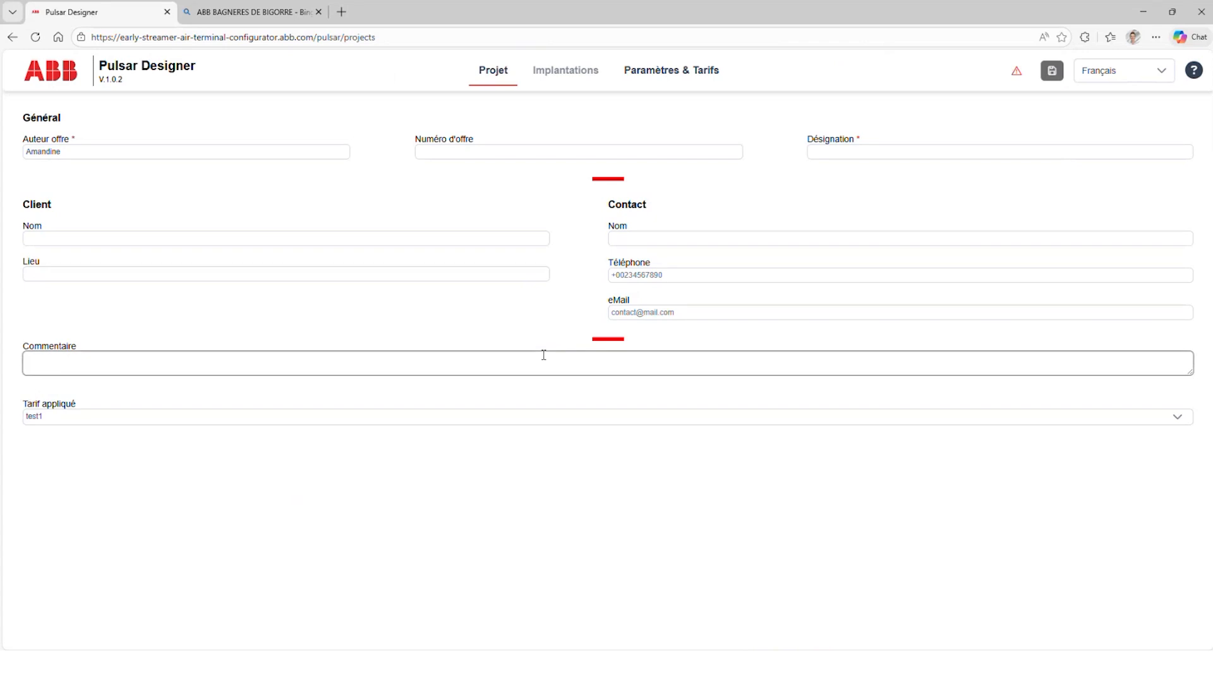
- Review the company contact details, address and price lists in the parameters and tariffs settings, and return to the project information
click(669, 74)
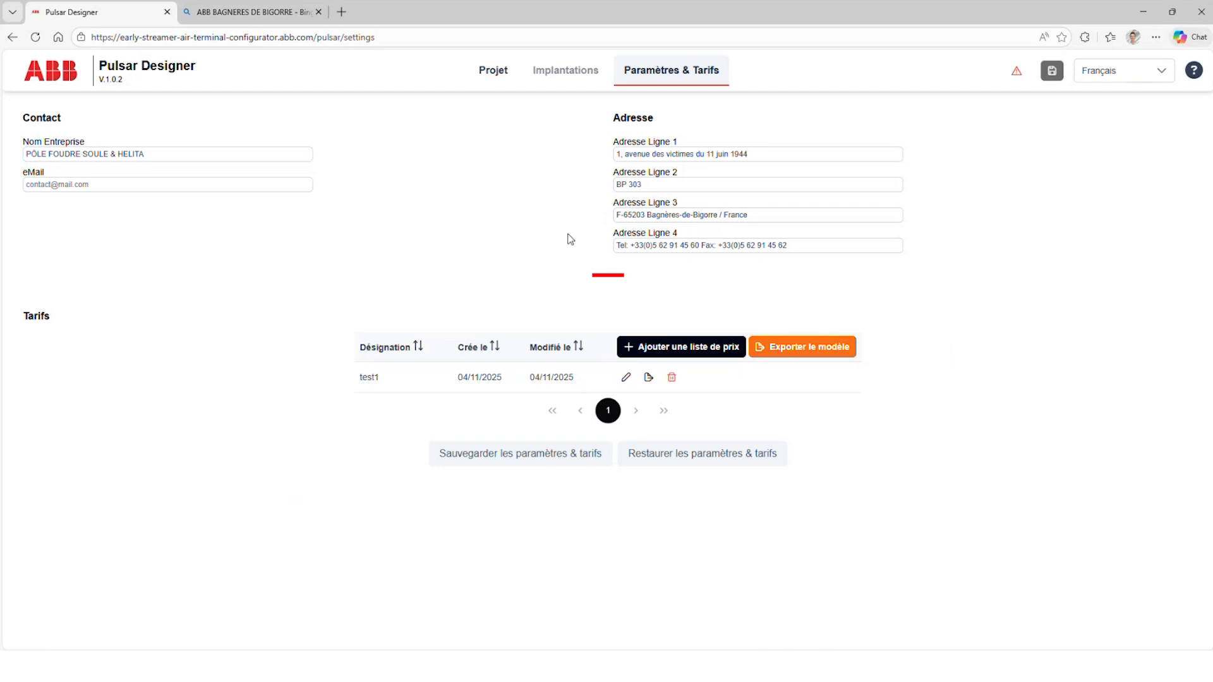
click(493, 70)
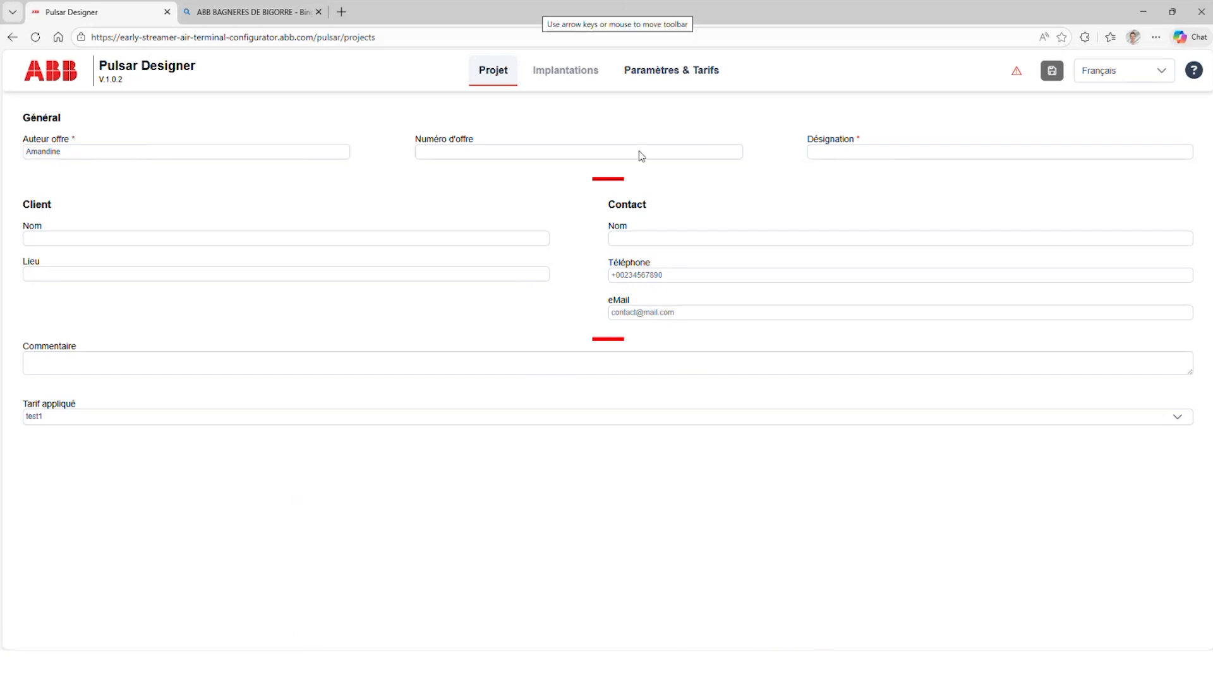
- Enter the project's offer number and set its designation to XXX
click(426, 150)
text(XXX)
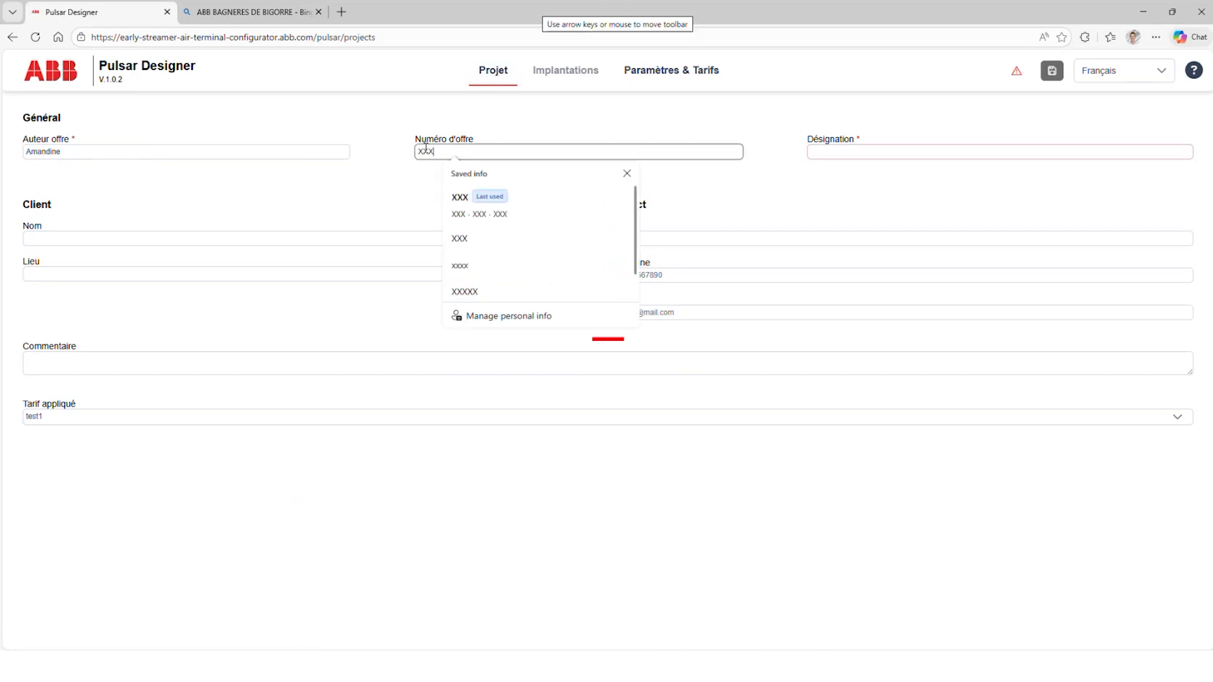
click(834, 152)
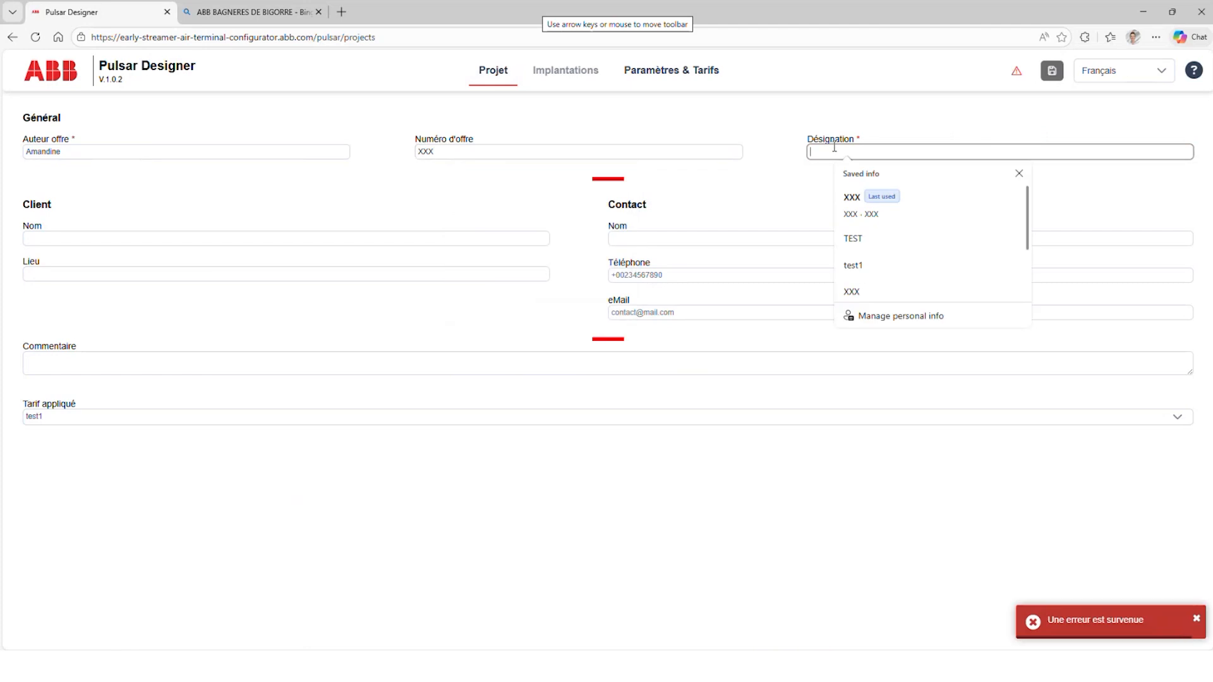
text(XXX)
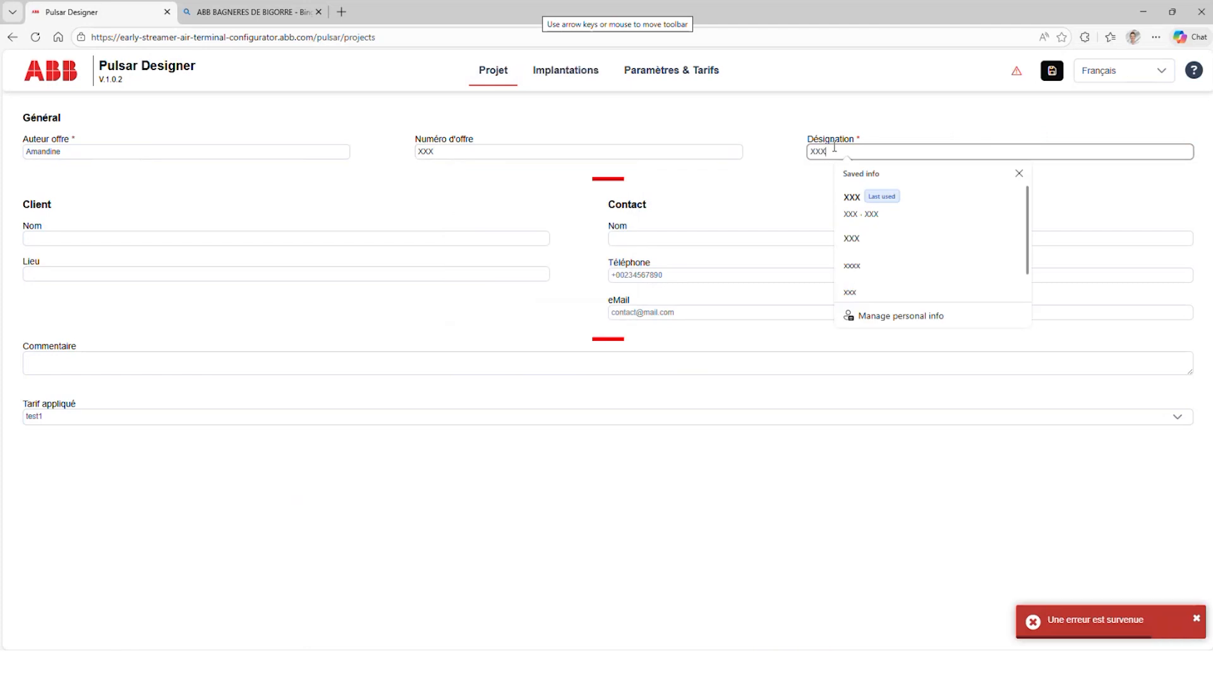
- Fill in the client's name and the contact's name, and apply the price list test1 to the project
click(533, 239)
text(XXX)
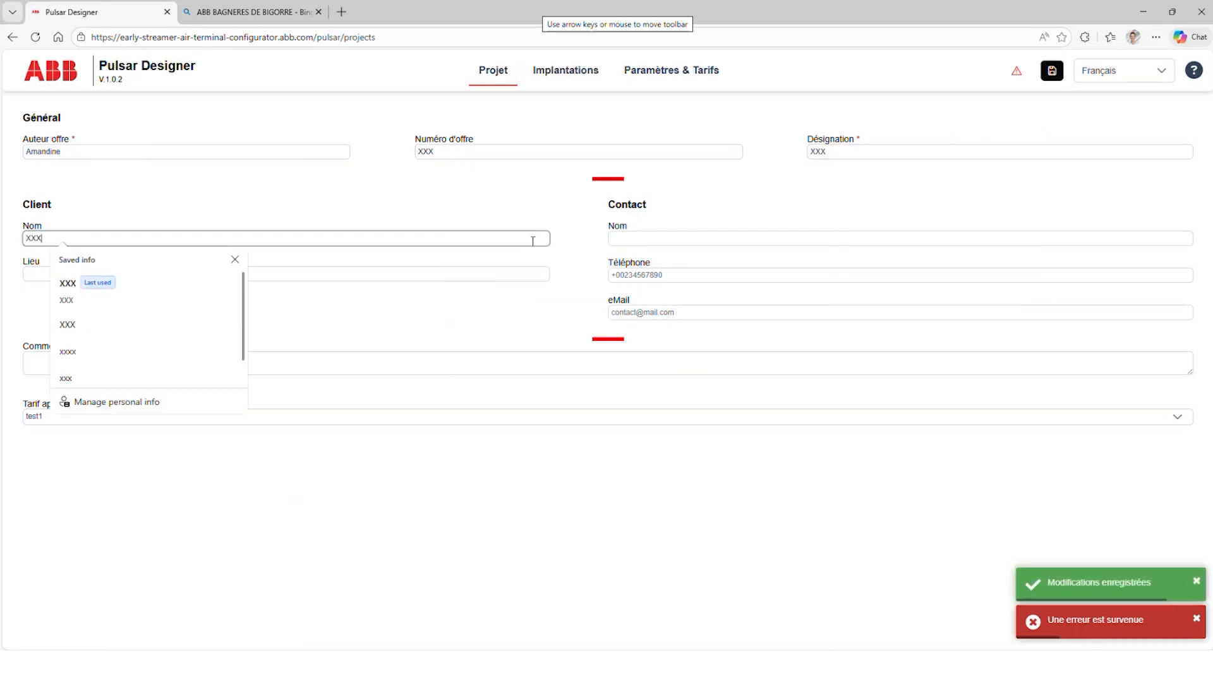
click(613, 240)
text(XXXX)
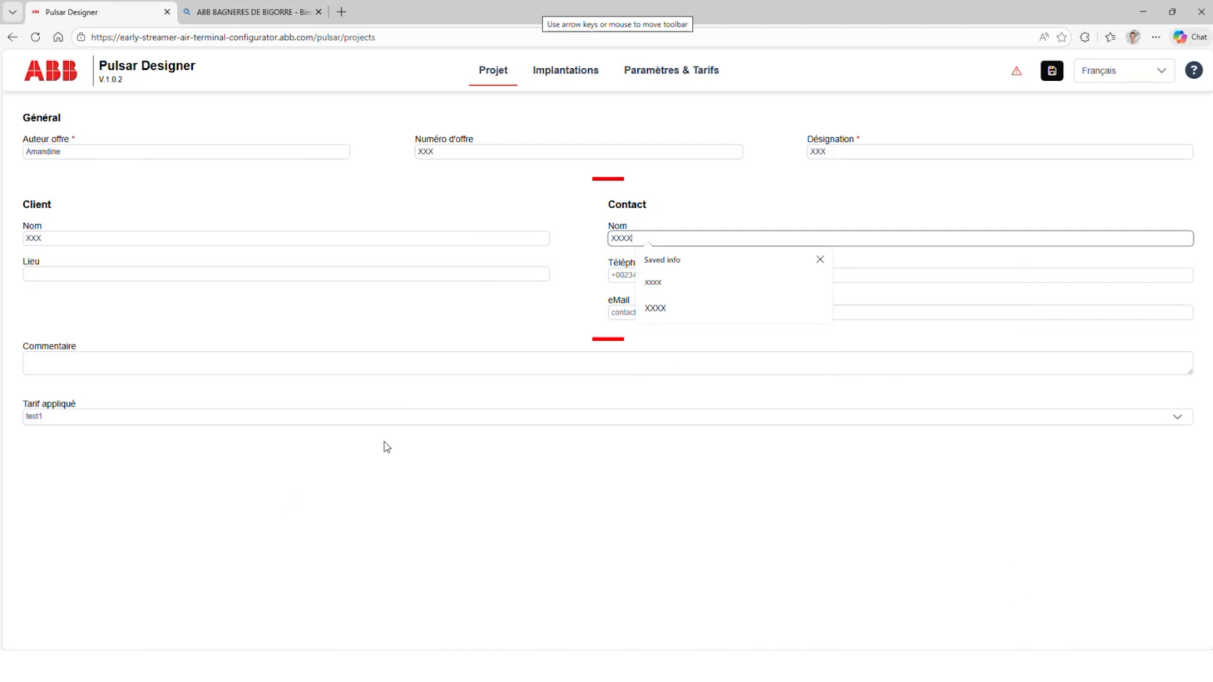
click(352, 417)
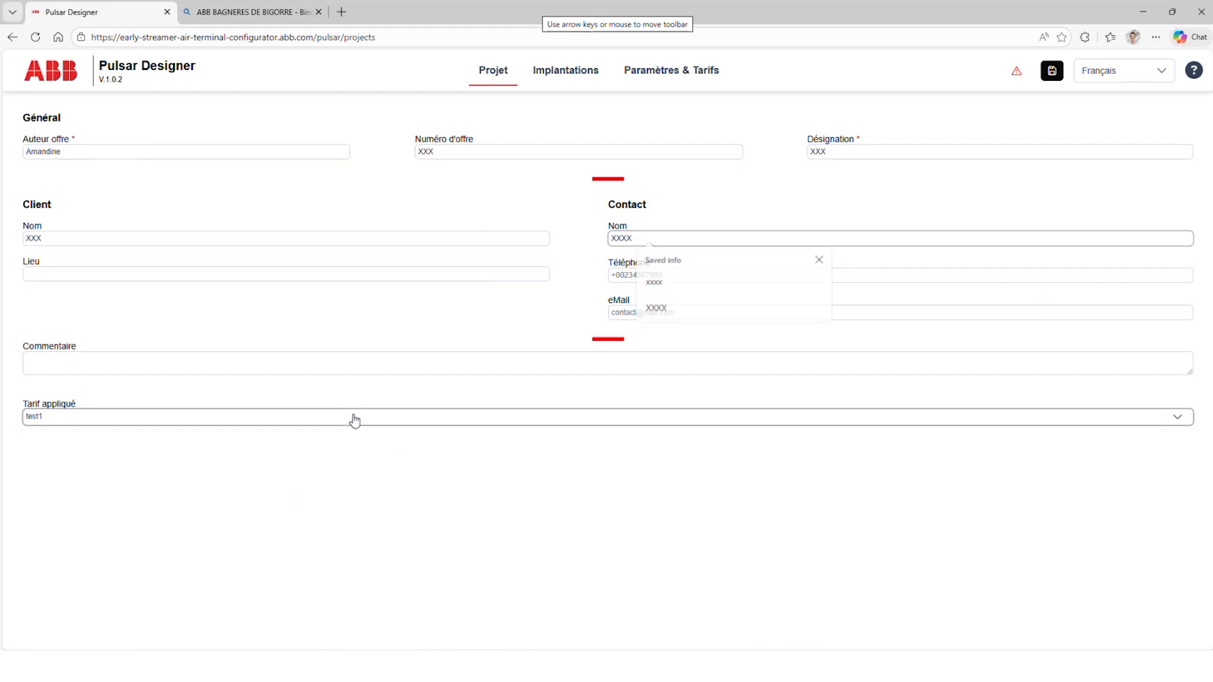
click(259, 450)
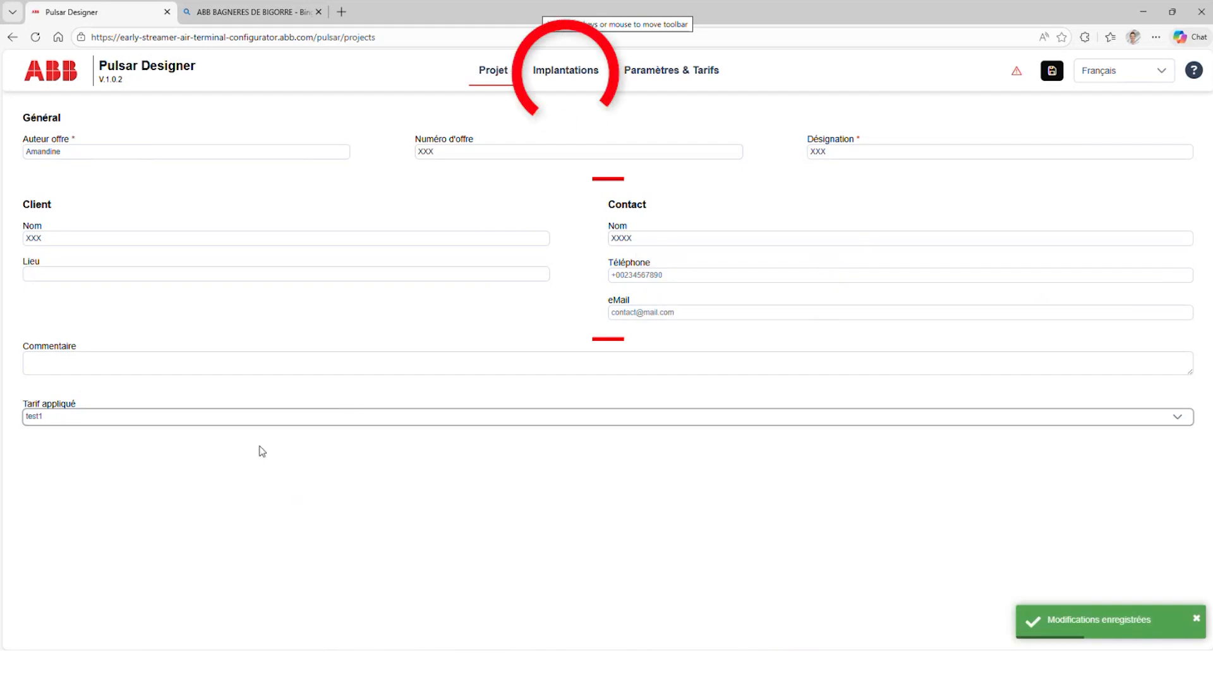
- Add an implantation with the designation XXXX and the conductor type RUBAN CUIVRE ETAME 30X2MM
click(574, 69)
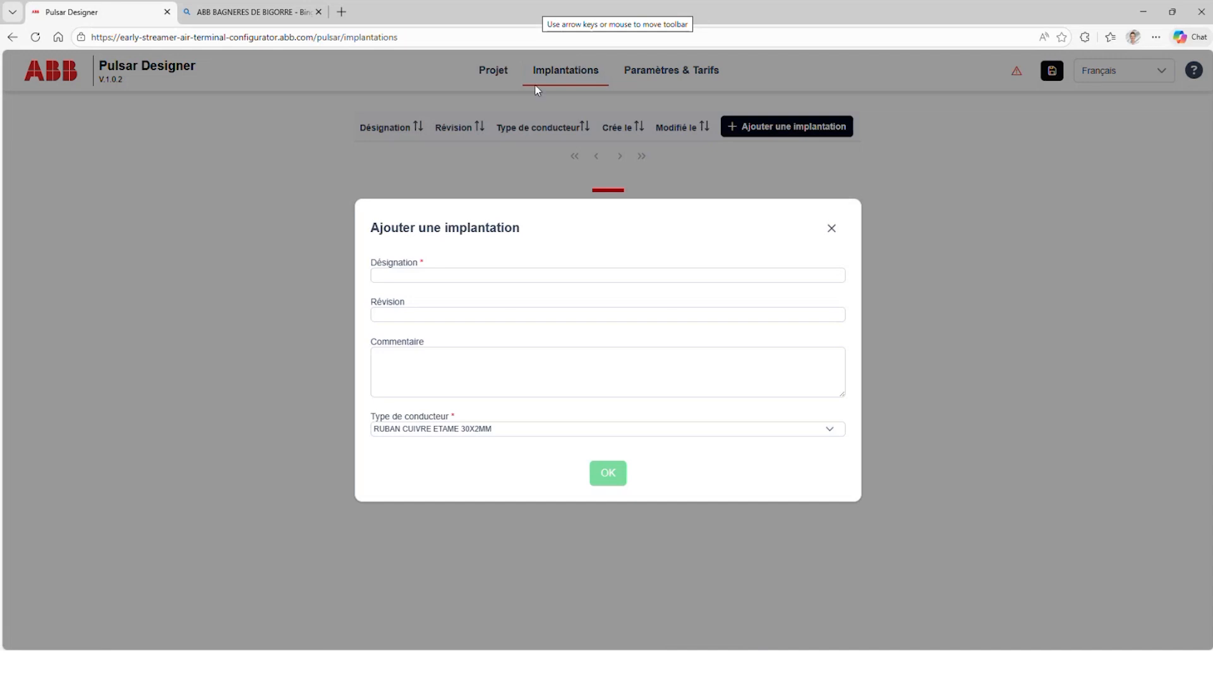
click(407, 274)
text(xxxx)
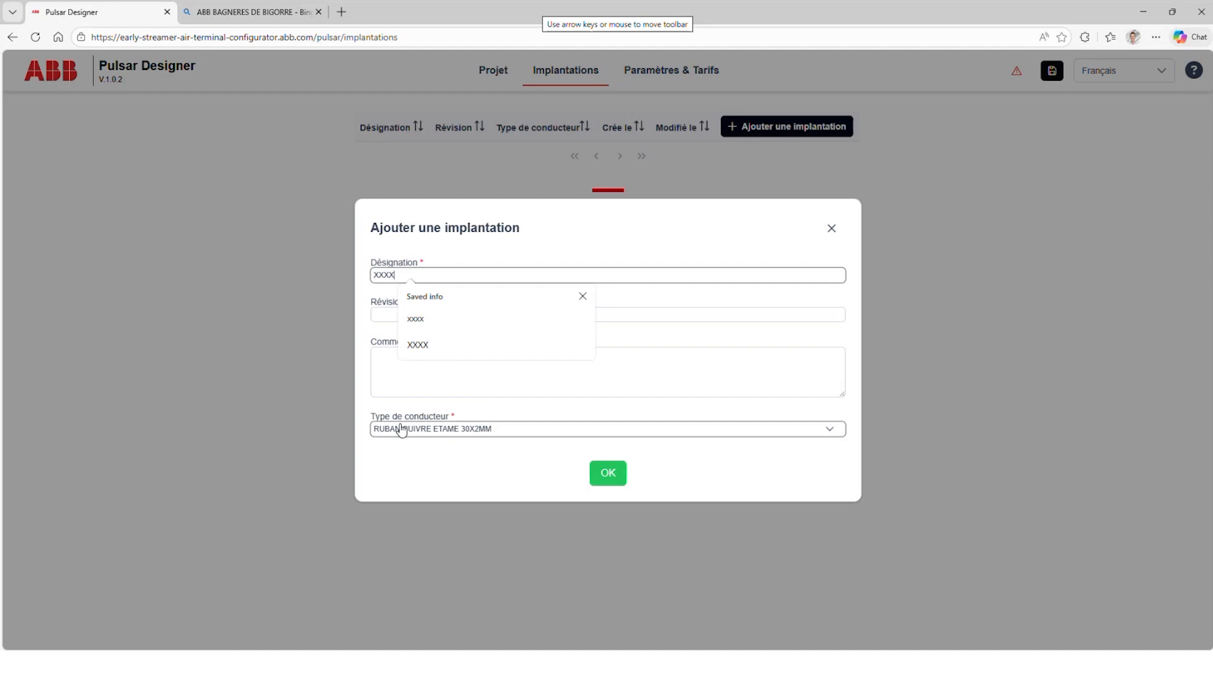
click(435, 431)
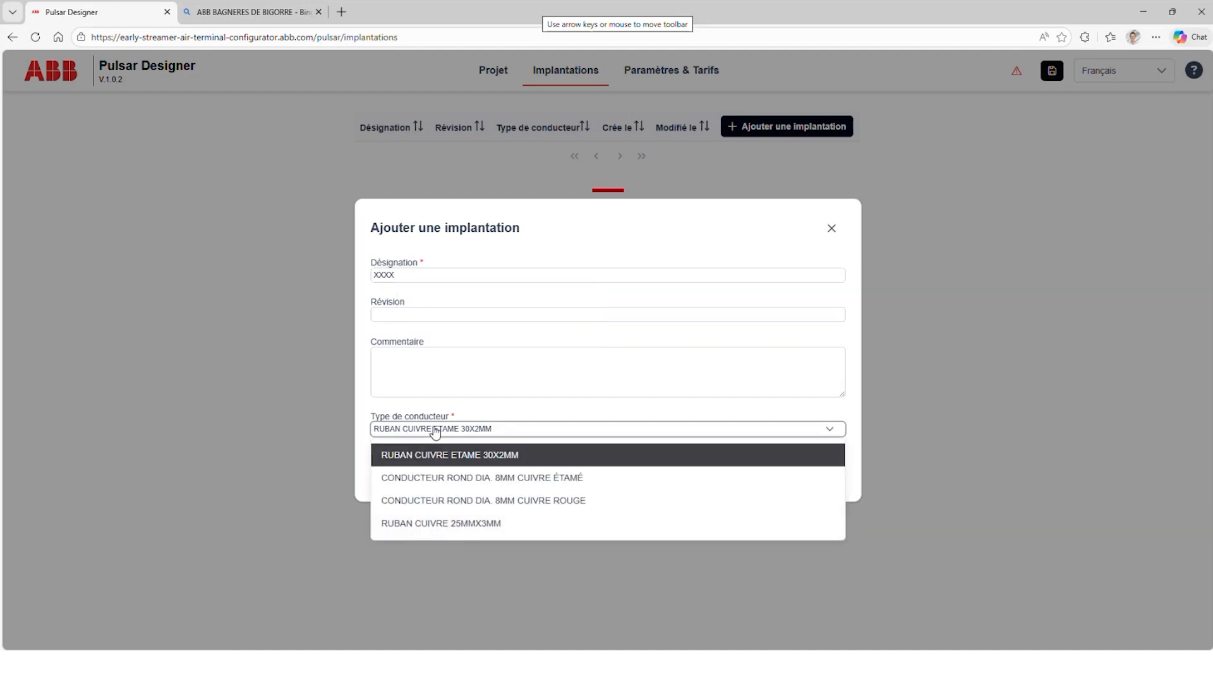
click(432, 459)
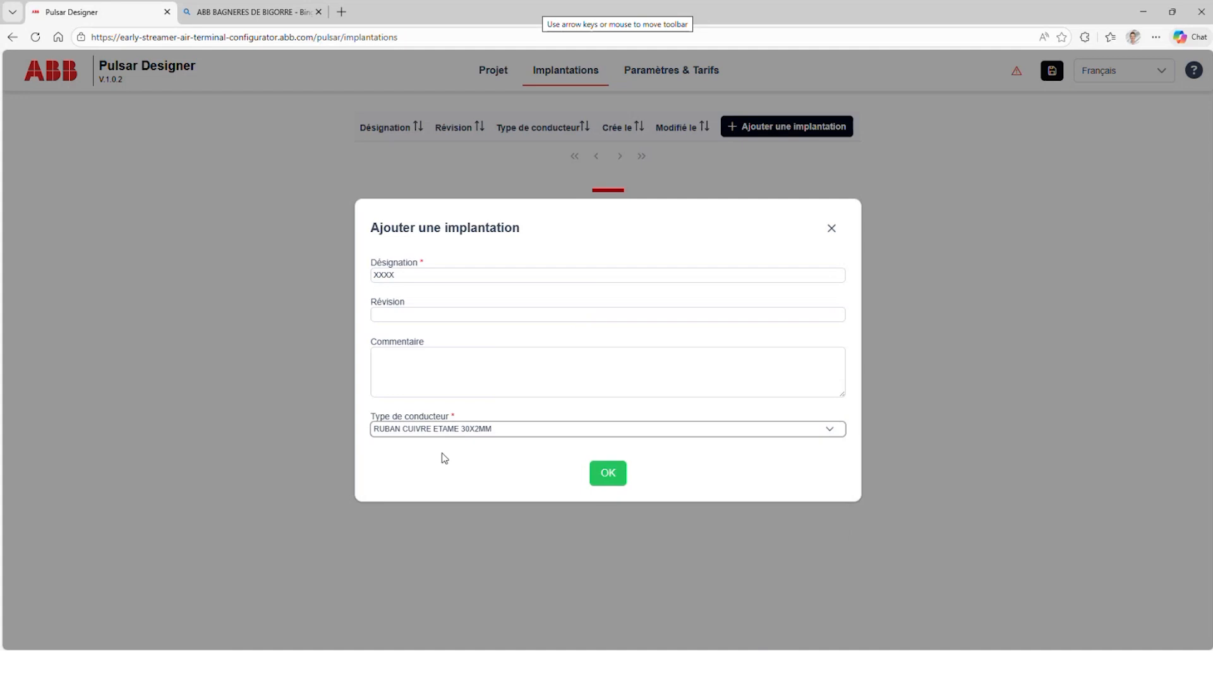
click(610, 474)
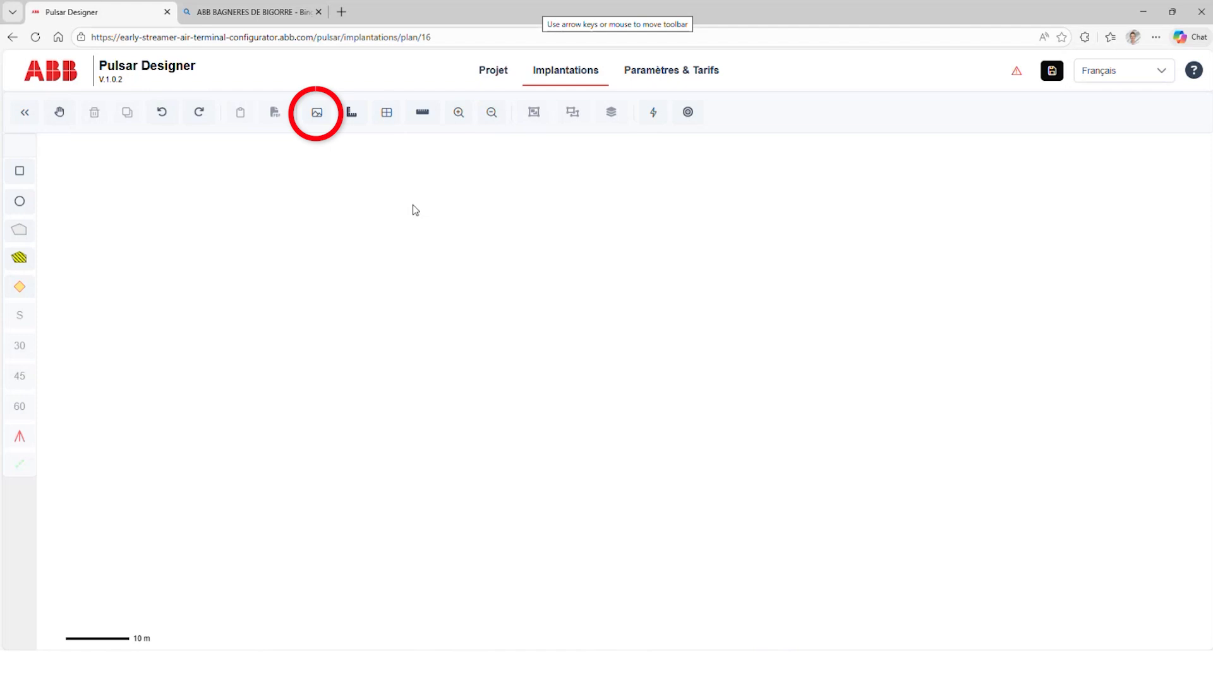
- Import the image Capture d'écran 2026-02-10 140102.png as the background of the plan
click(316, 112)
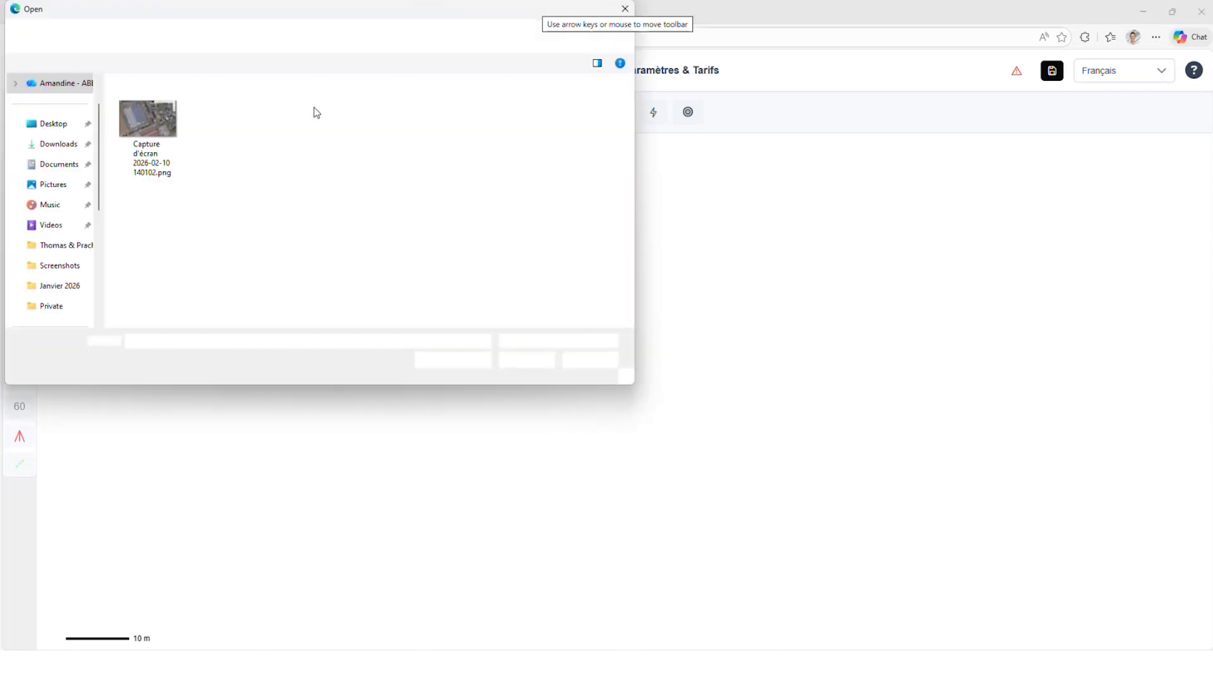
click(148, 119)
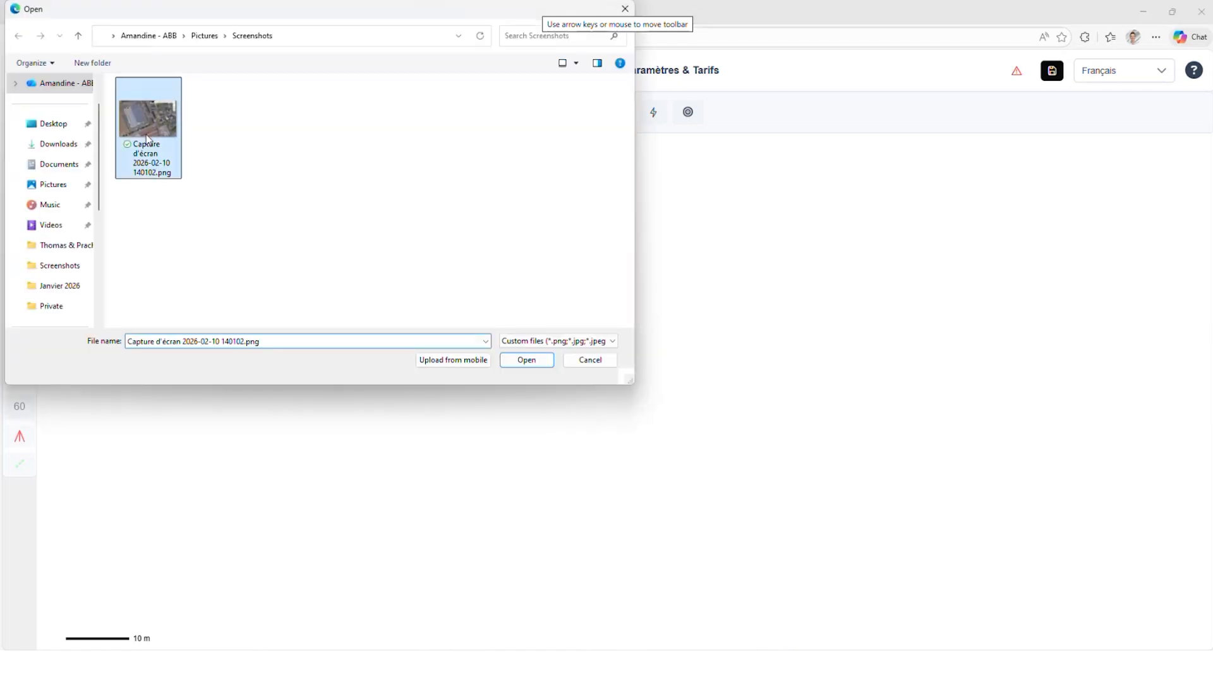
click(521, 365)
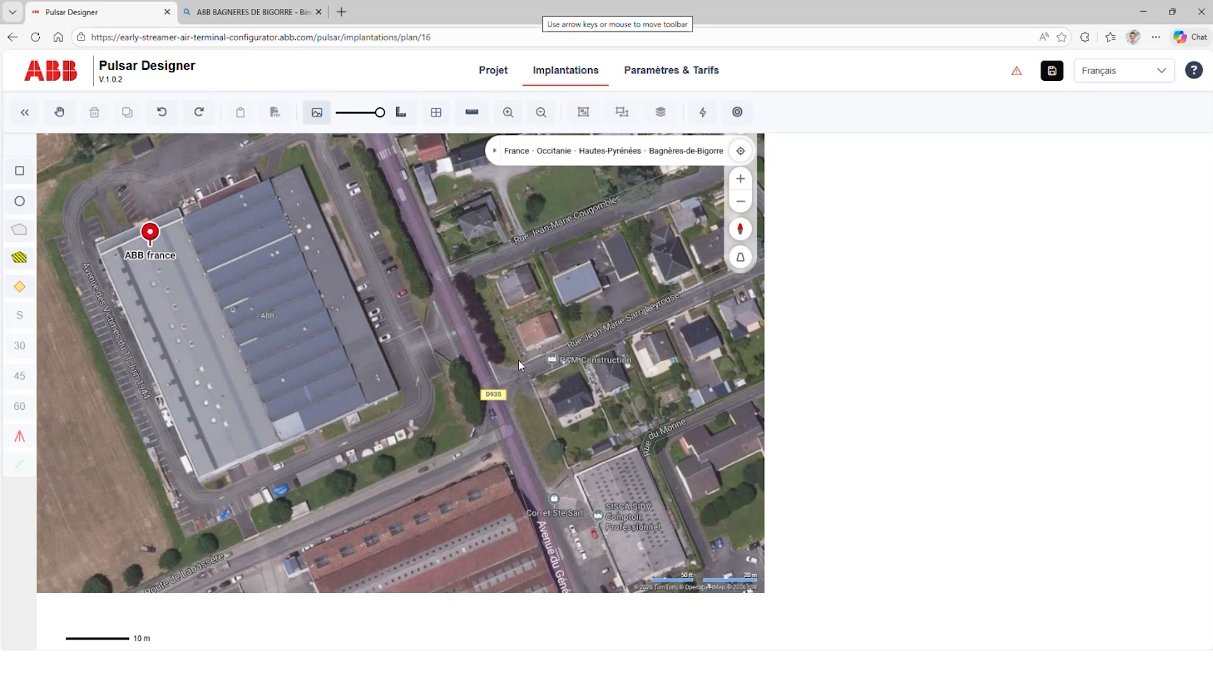
- Calibrate the plan's scale on the map's own scale bar with a length of 20 m
click(508, 112)
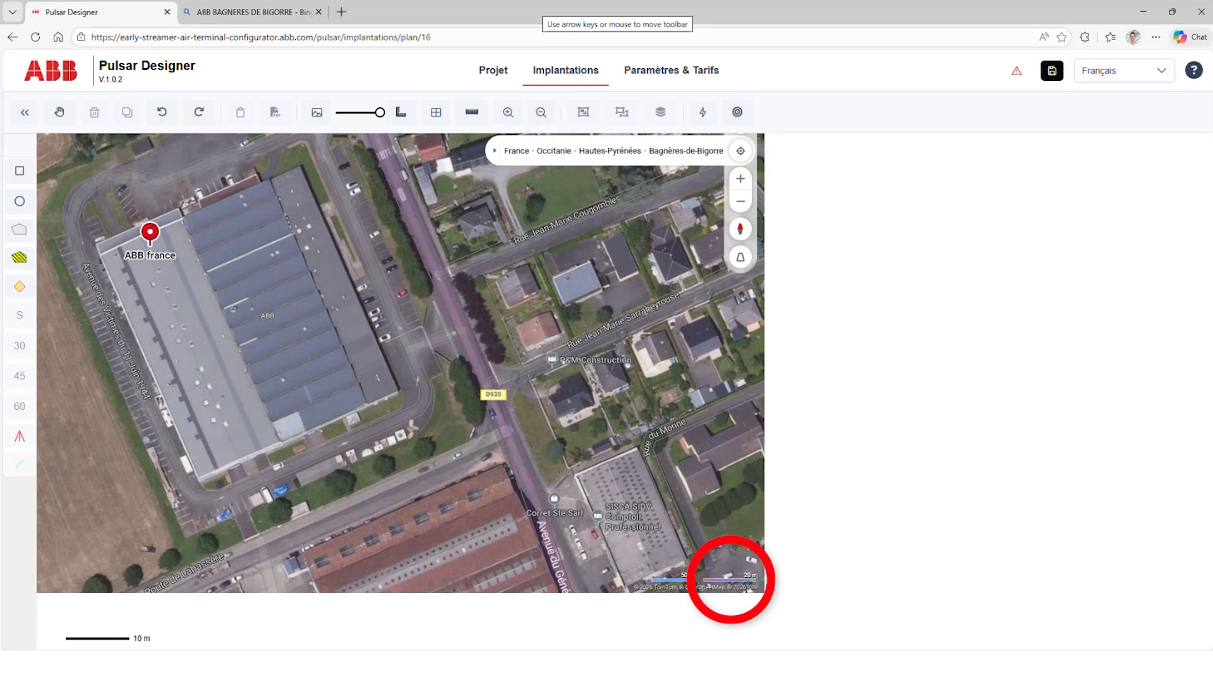
click(756, 580)
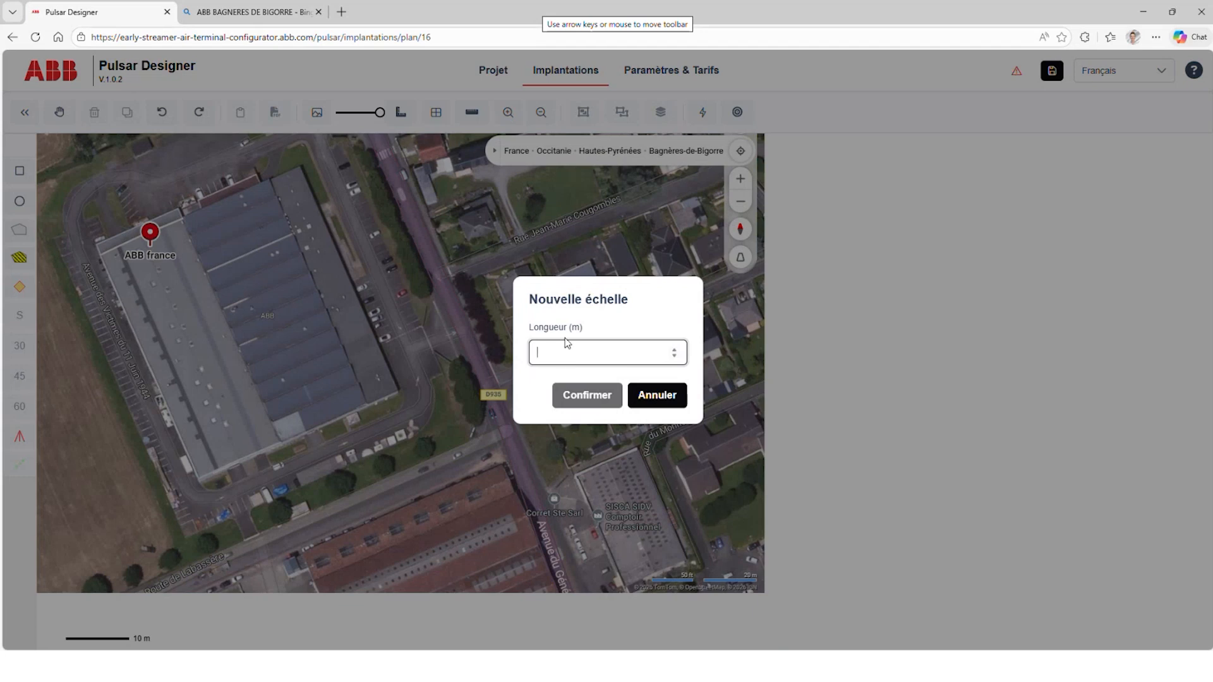
text(20)
click(591, 397)
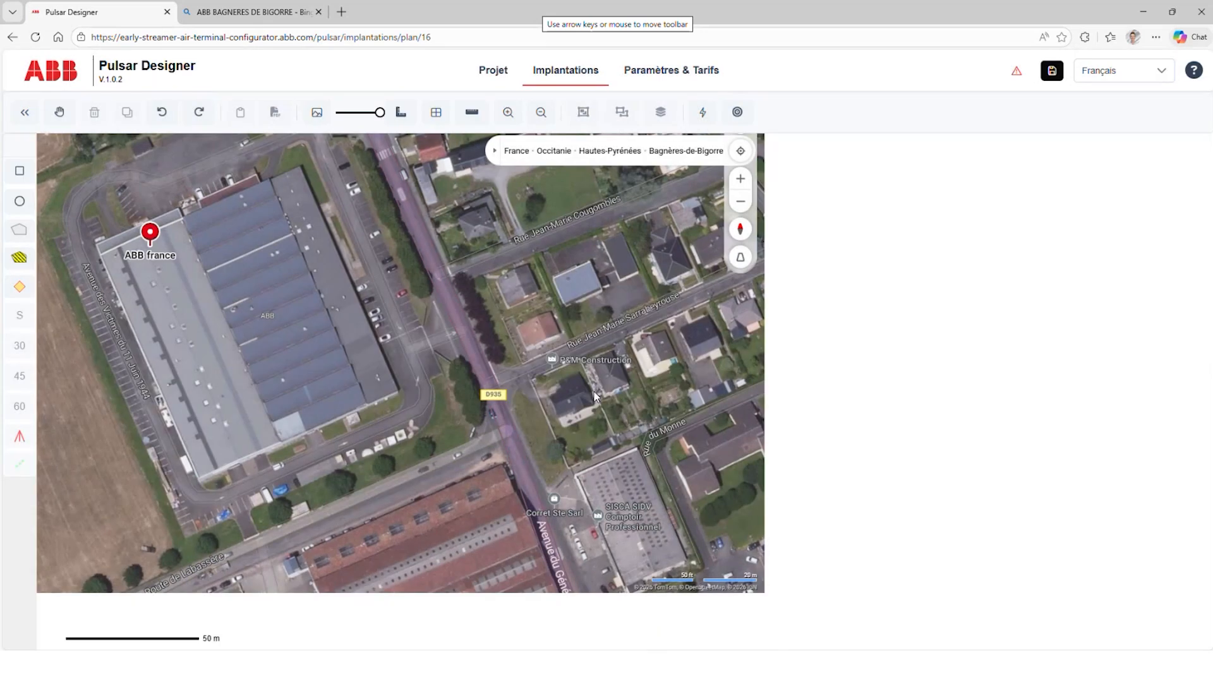
- Trace the outline of the ABB building as a closed four-corner polygon, about 112 m by 118 m
click(19, 229)
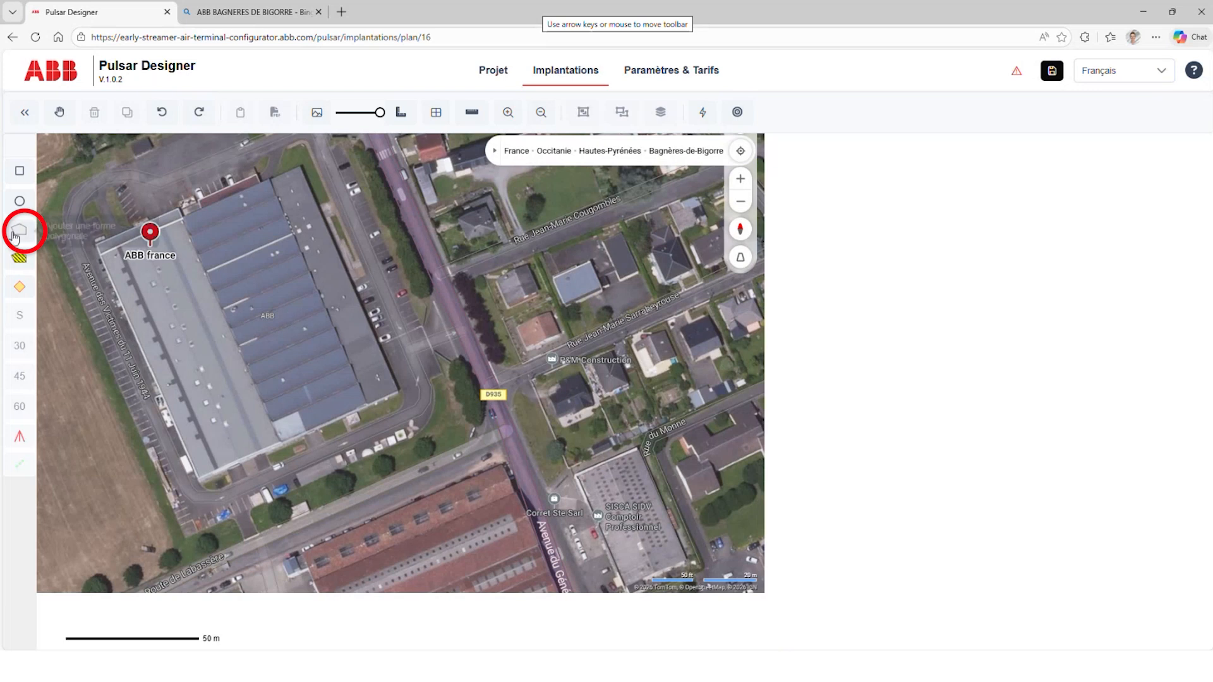
click(99, 255)
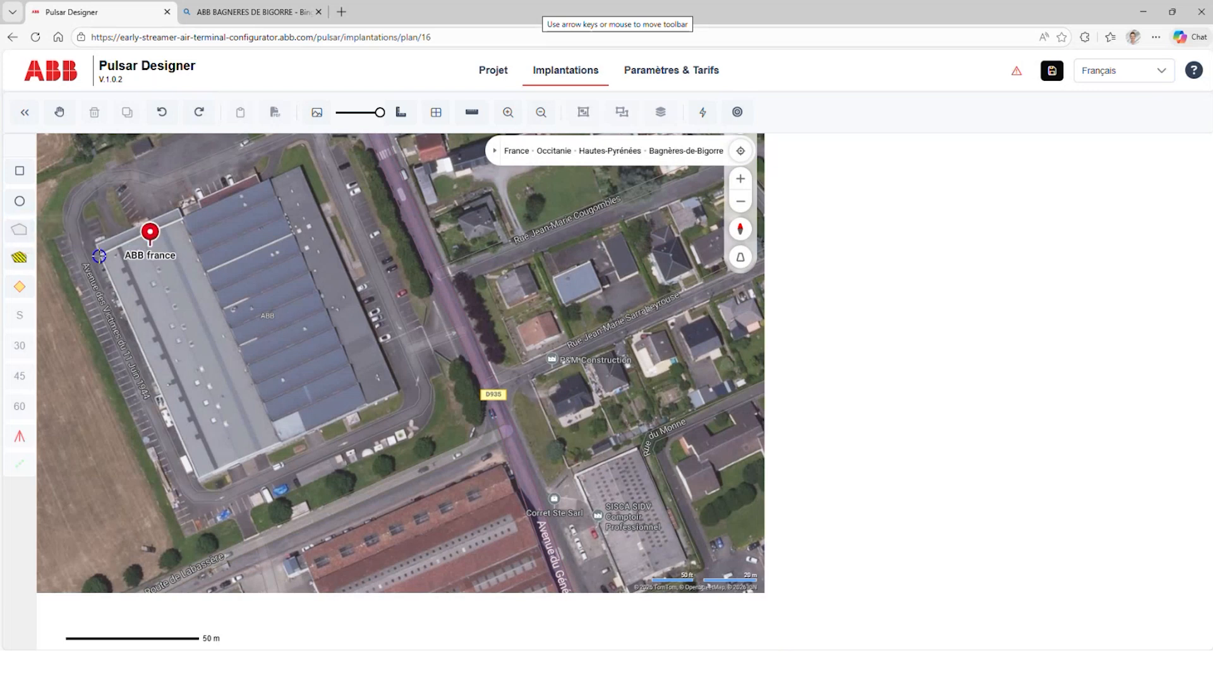
click(302, 166)
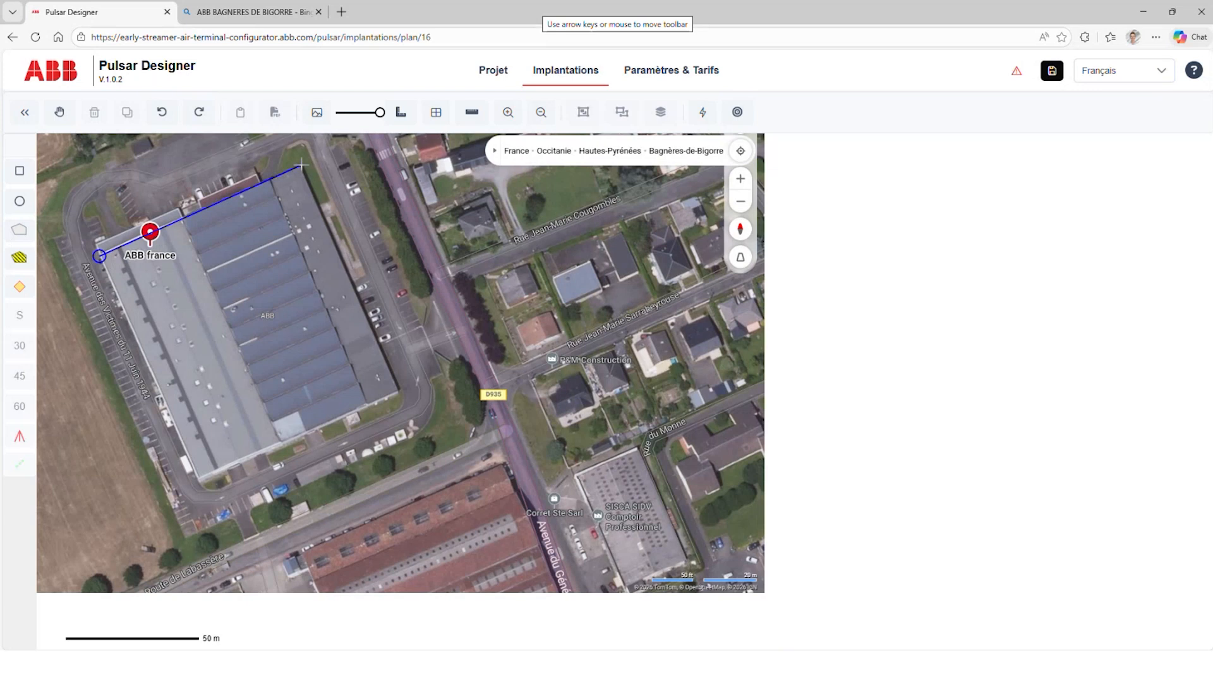
click(398, 390)
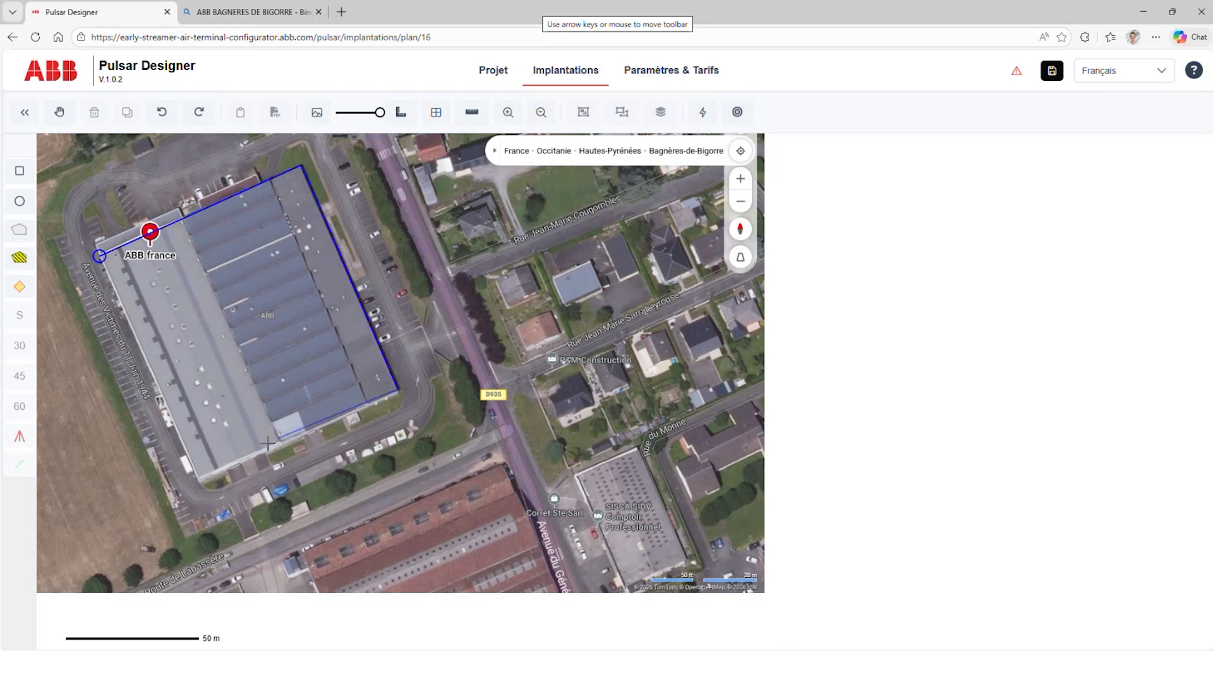
click(198, 477)
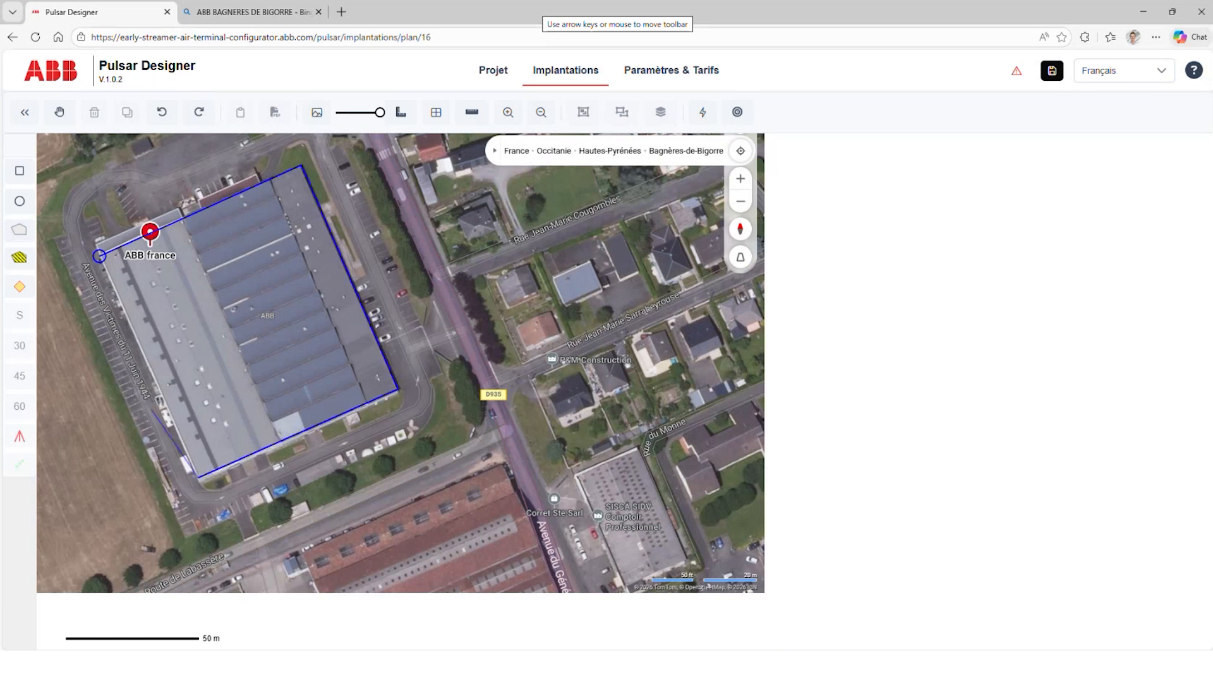
click(99, 257)
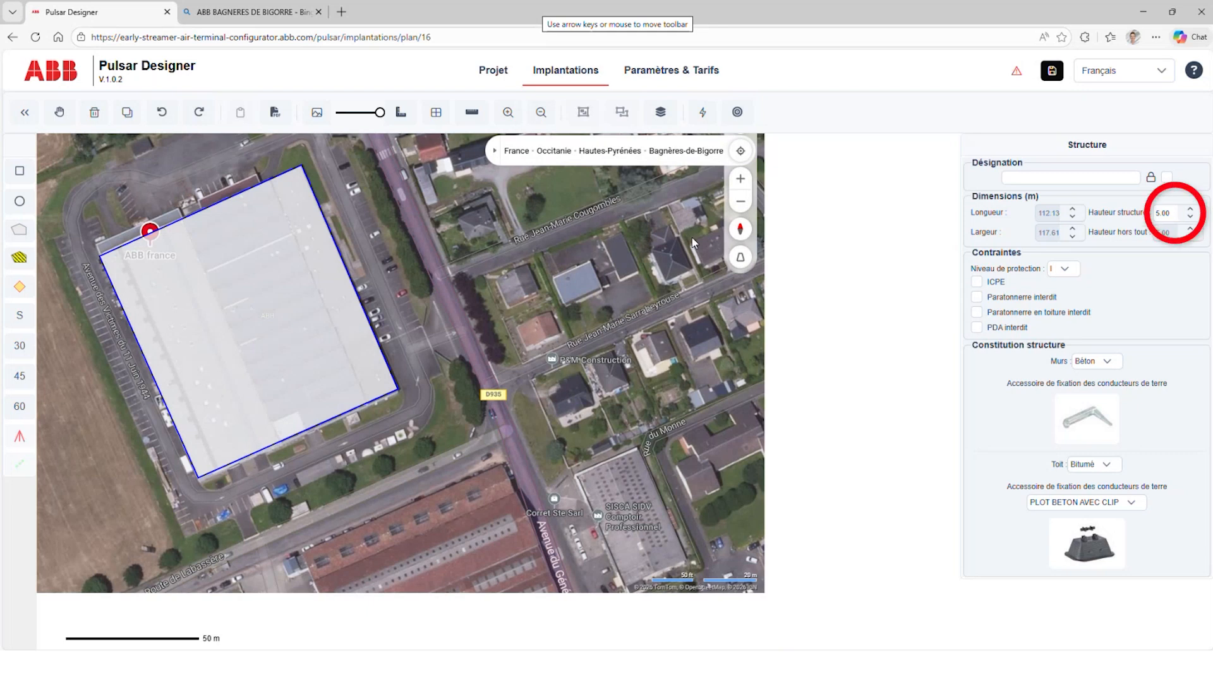
- Set the building's structure height to 12 m and its designation to USINE
click(1159, 213)
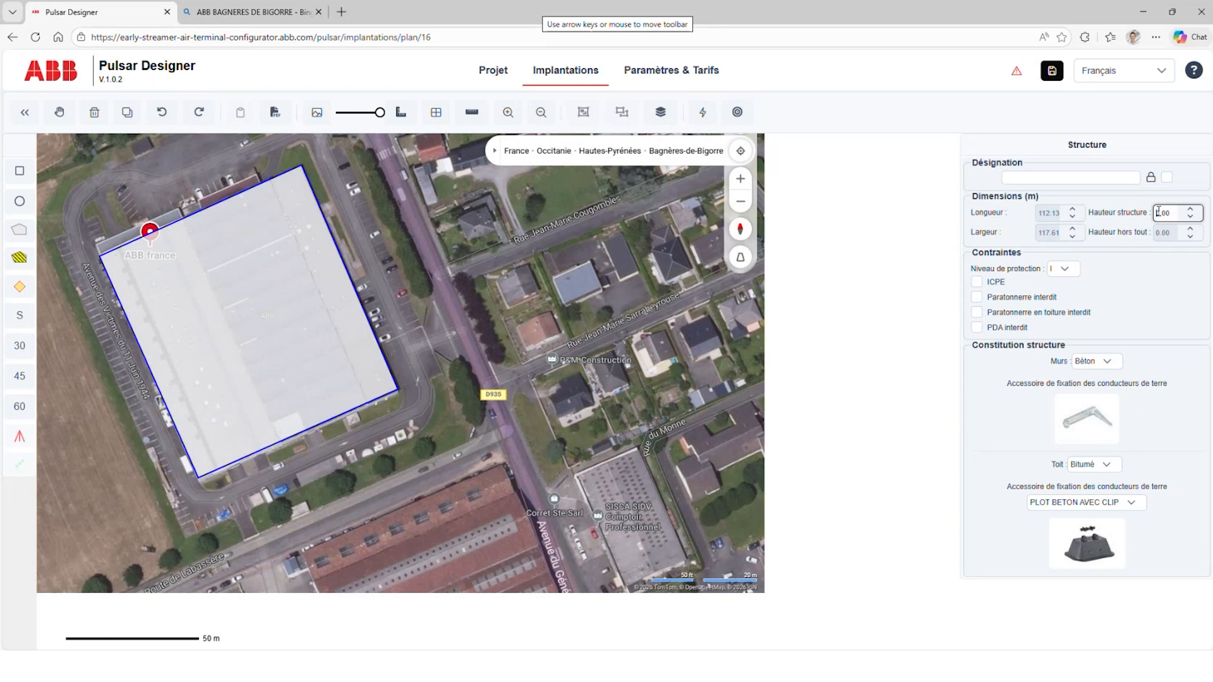
text(12)
key(Delete)
click(1067, 178)
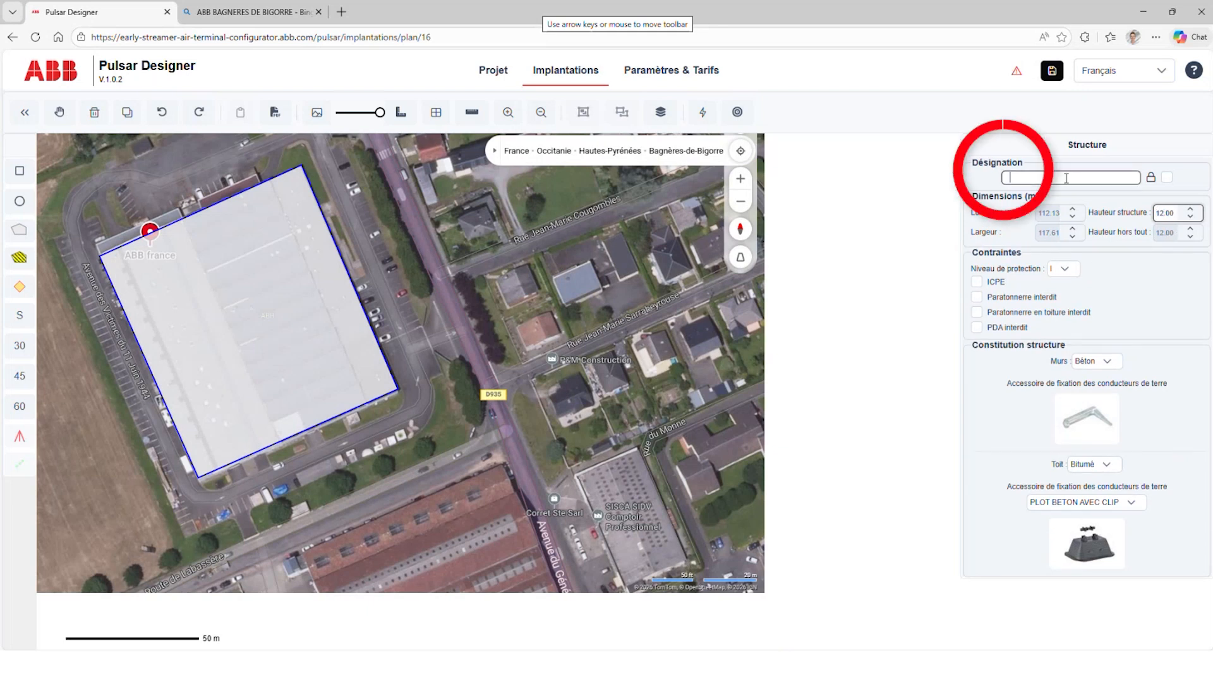
text(USINE)
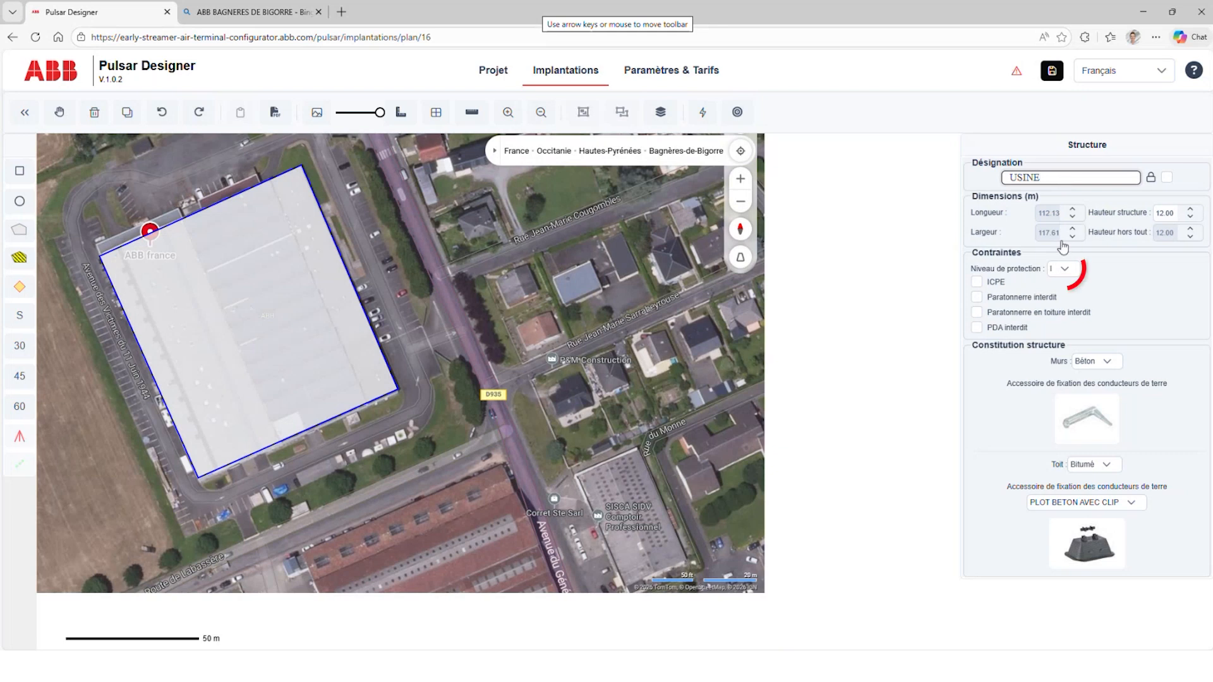
- Set the building's protection level to I and its wall material to Métallique
click(1066, 269)
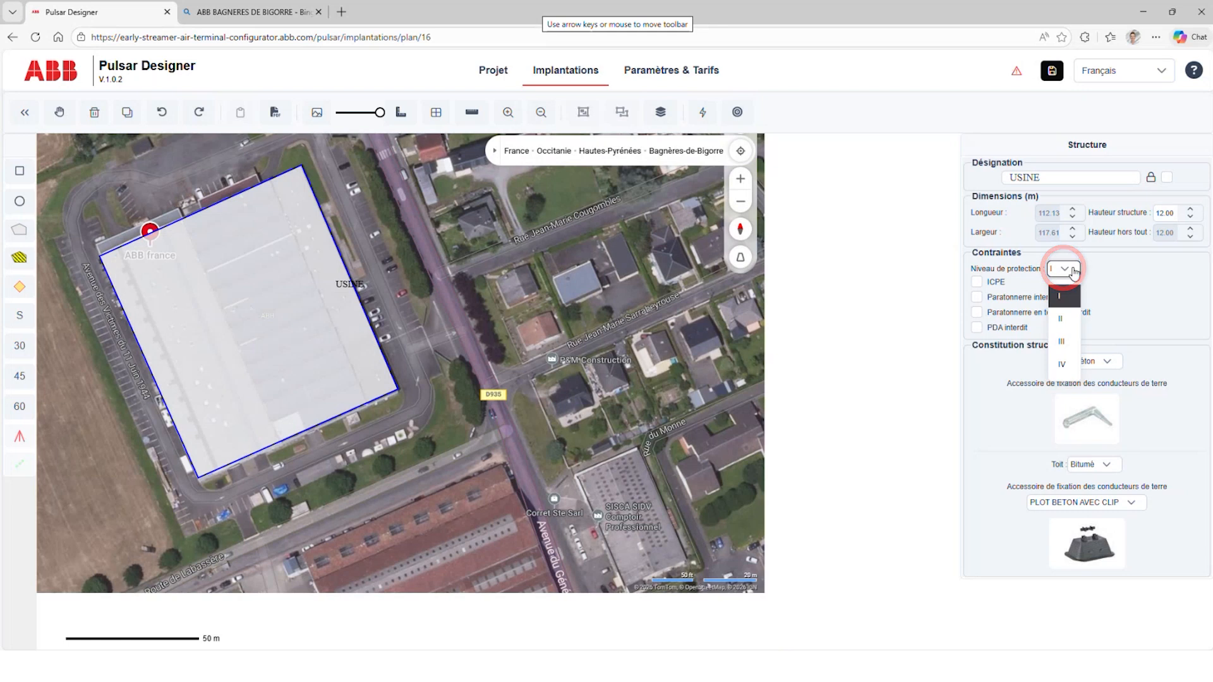
click(1070, 299)
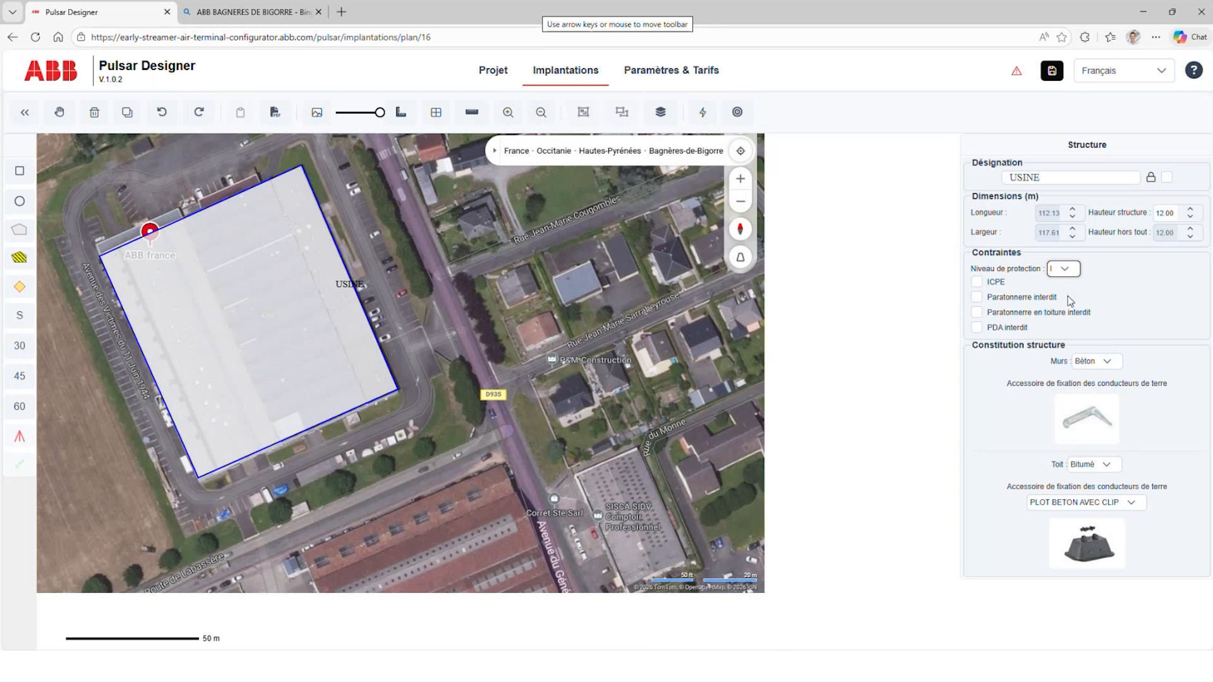
click(1096, 361)
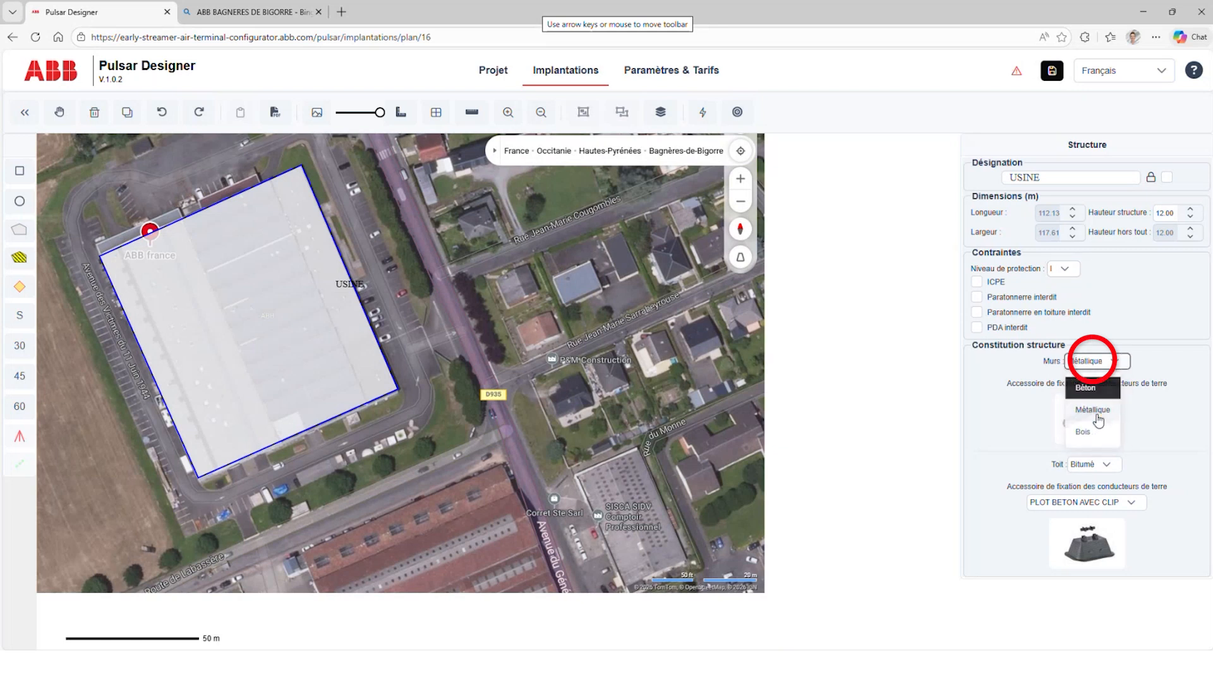
- Set both the wall and roof materials of the USINE building to Métallique
click(1100, 413)
click(1086, 501)
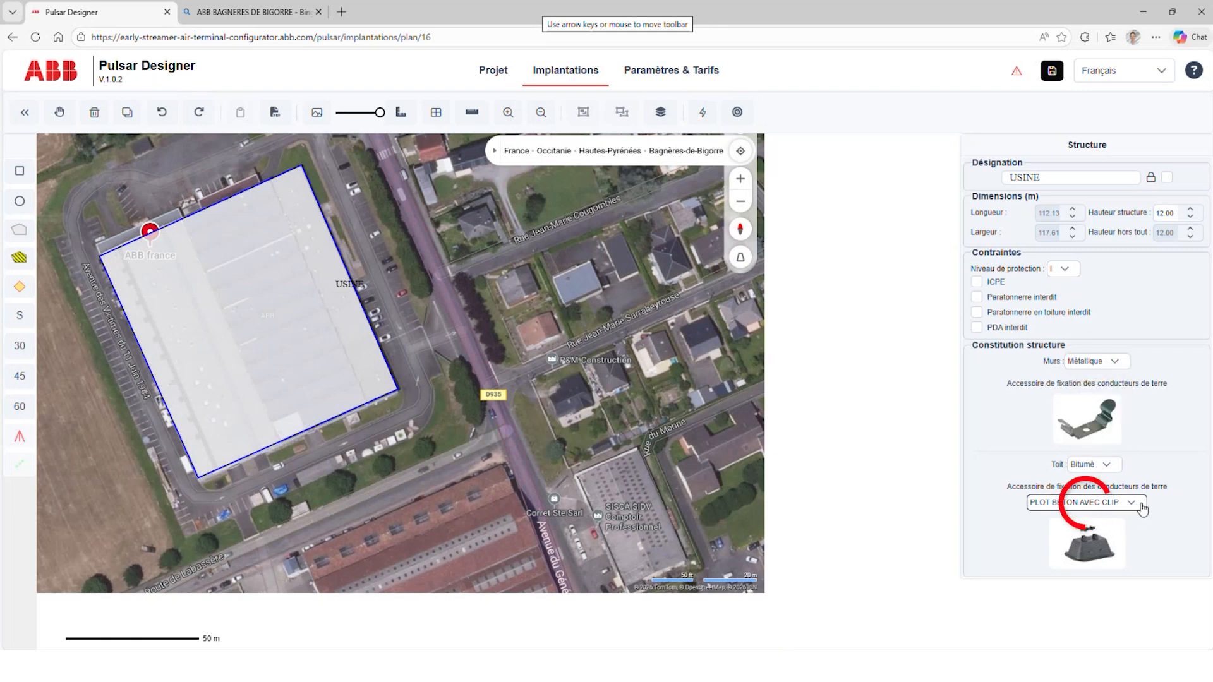
click(1118, 465)
click(1097, 537)
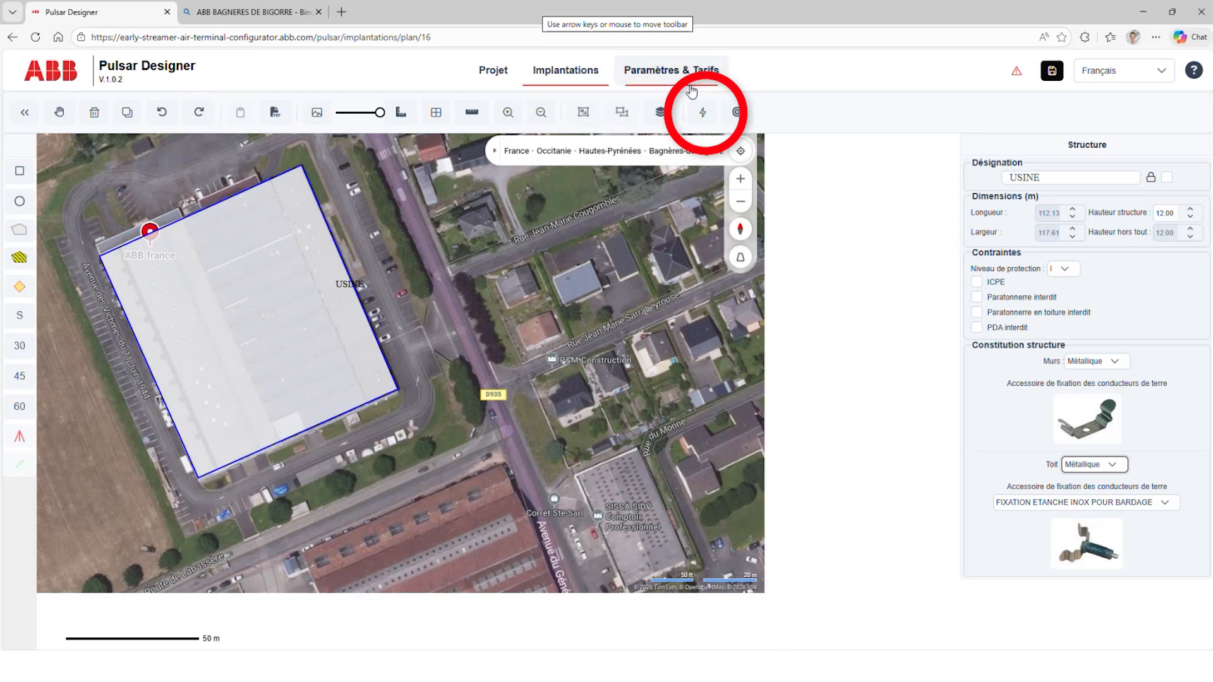
- Place a lightning rod on the USINE building automatically, try the Pulsar 30 model and settle on Pulsar 45
click(700, 114)
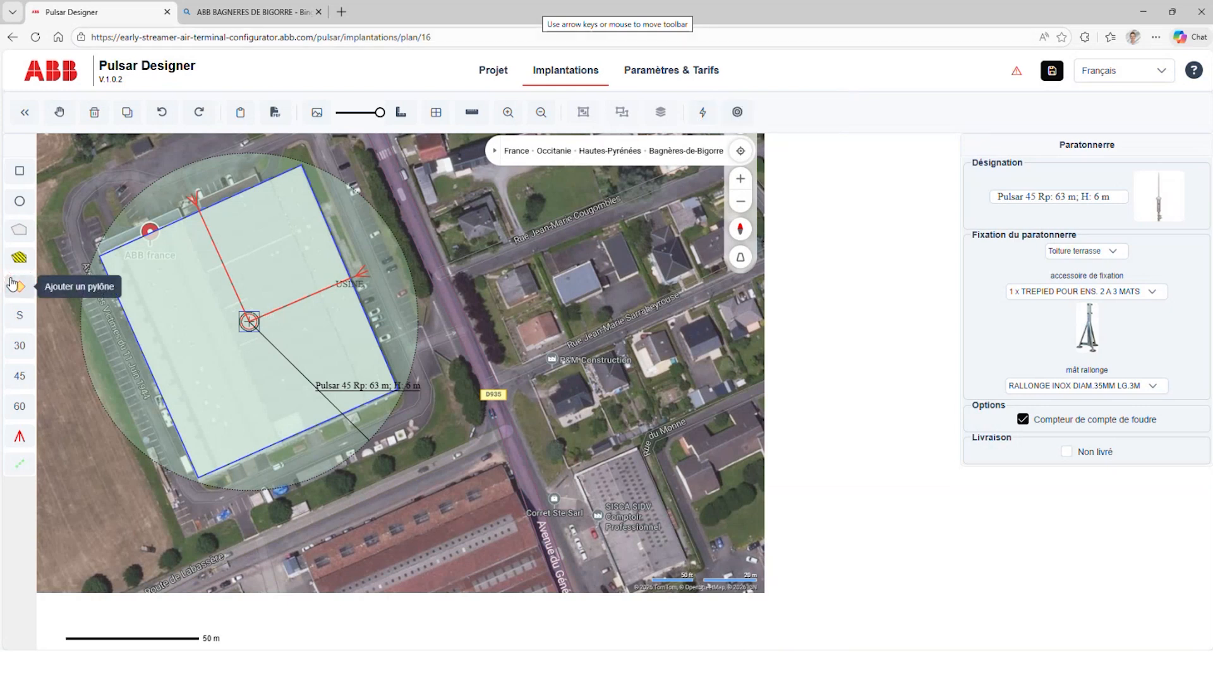
click(19, 259)
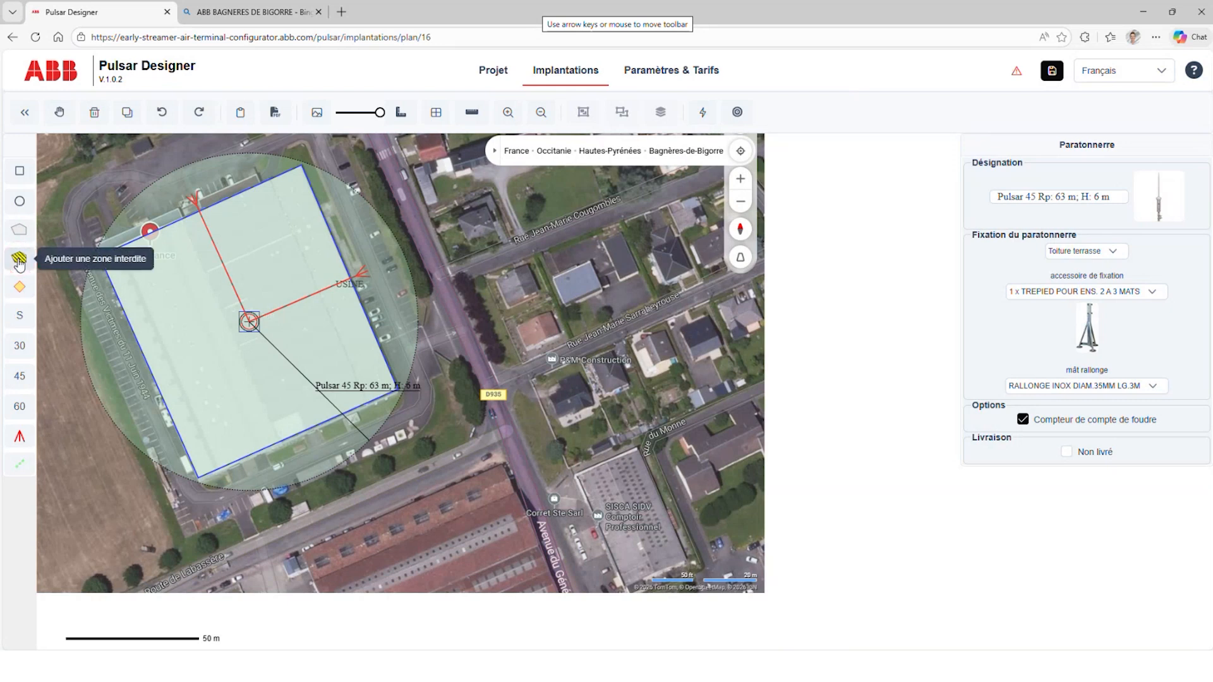
click(19, 349)
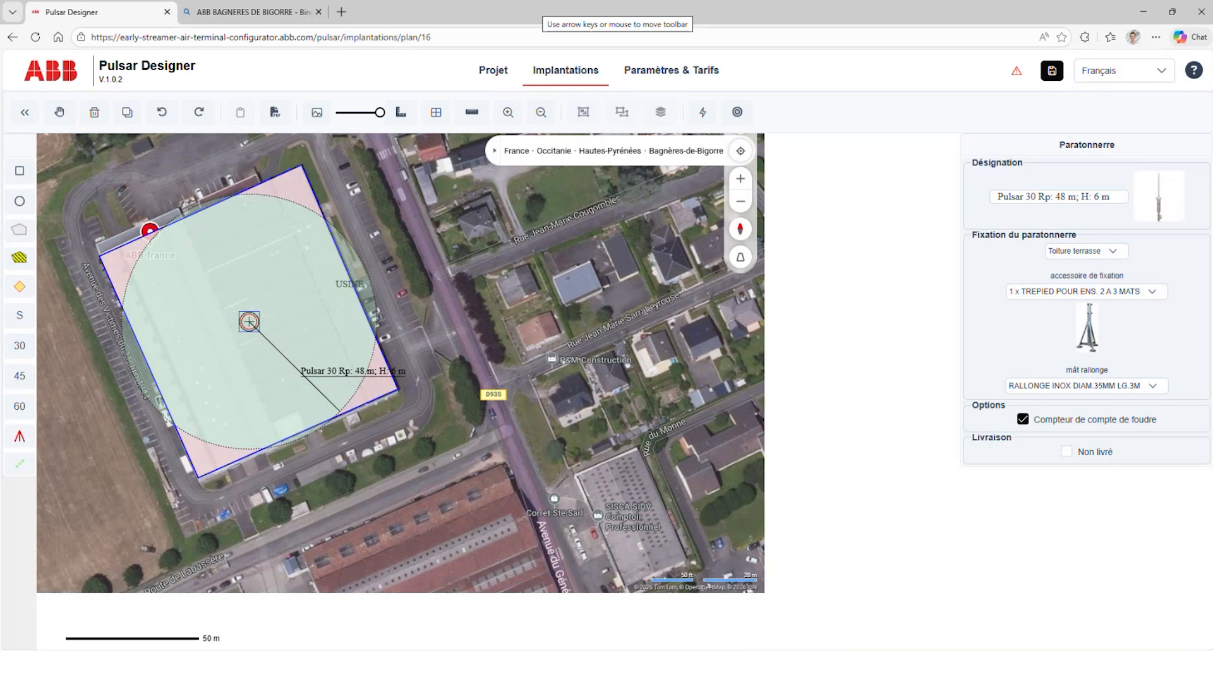
click(20, 378)
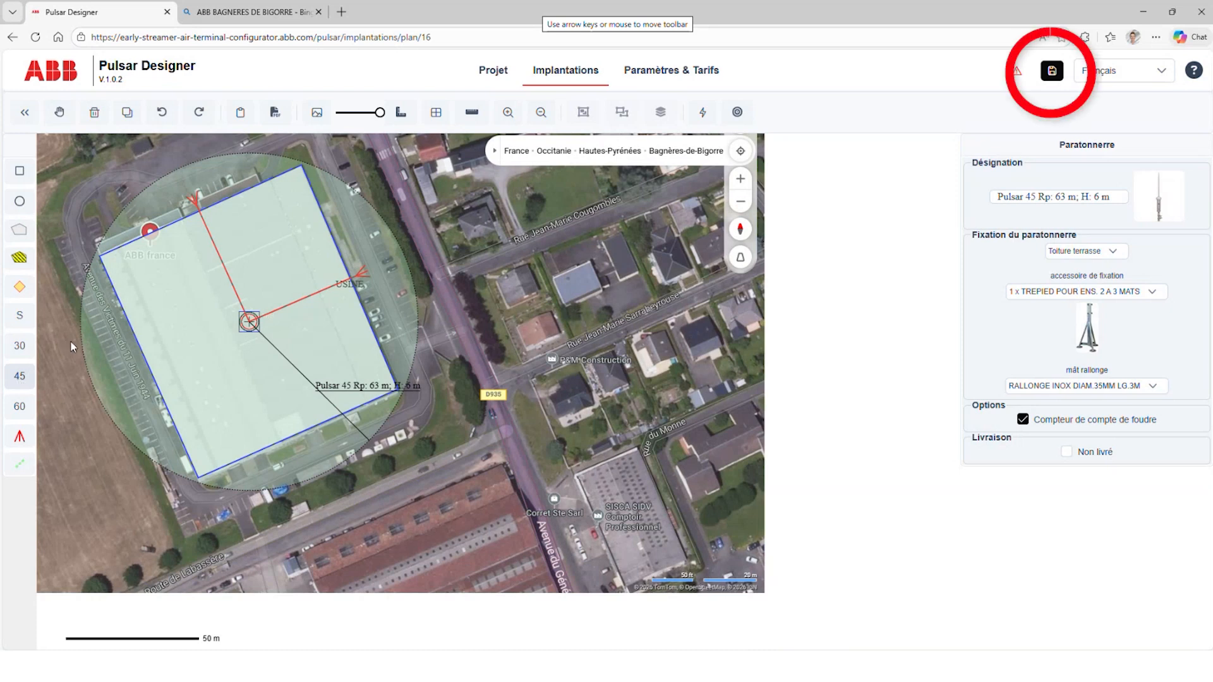
- Save the project file to the Downloads folder and generate the PDF report with nomenclatures, product pages and certificates
click(1053, 70)
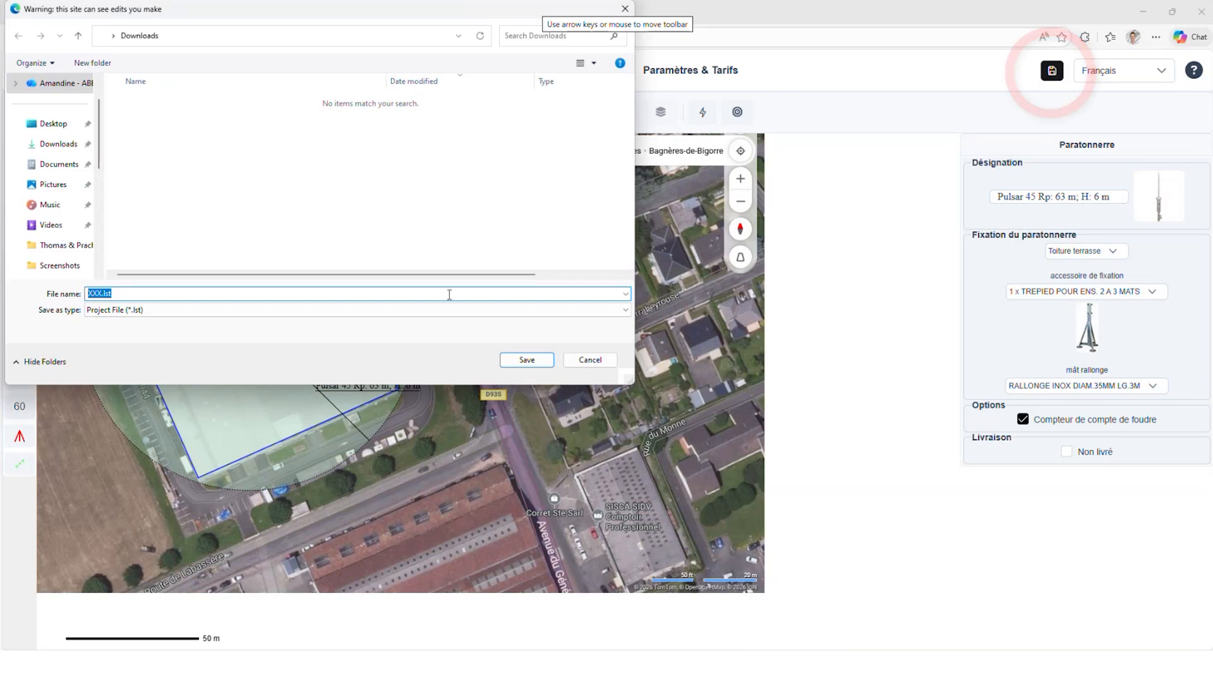
click(537, 359)
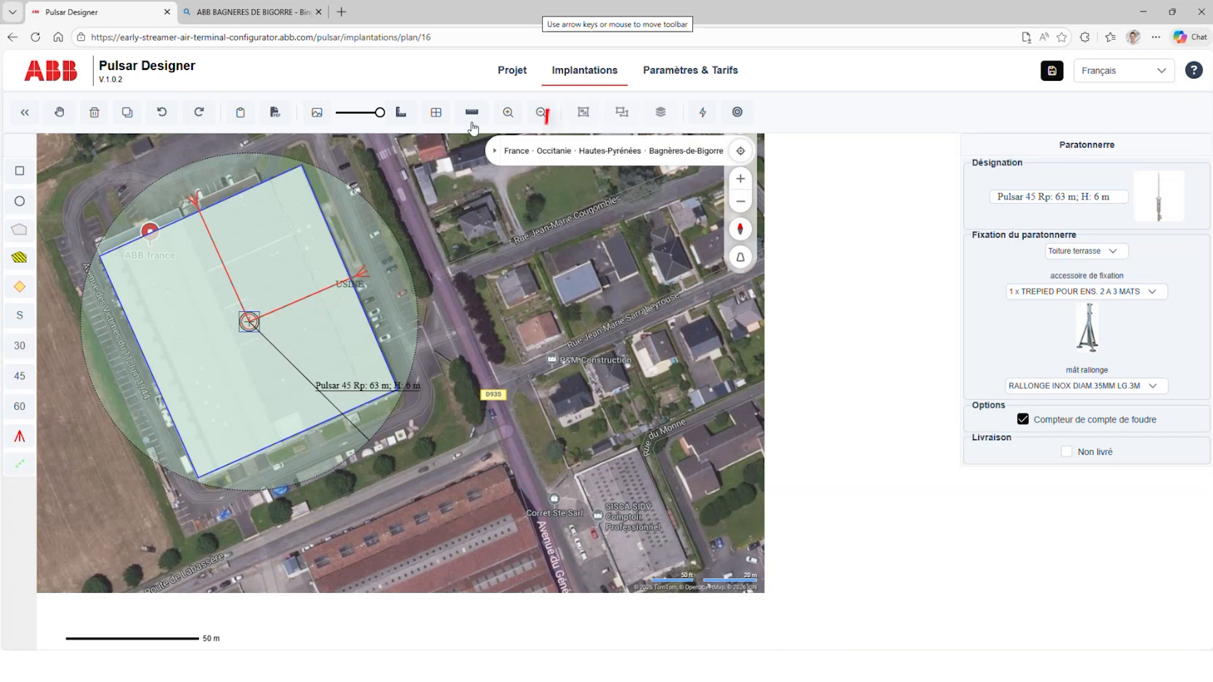
click(512, 70)
click(521, 190)
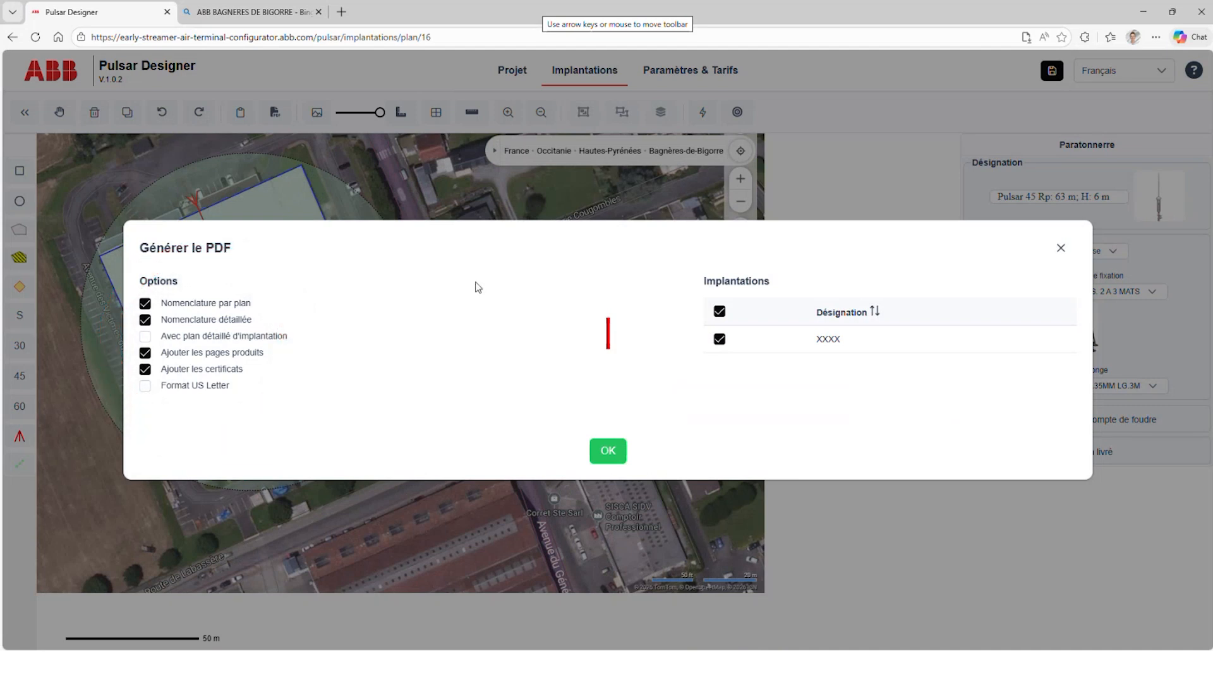
click(609, 454)
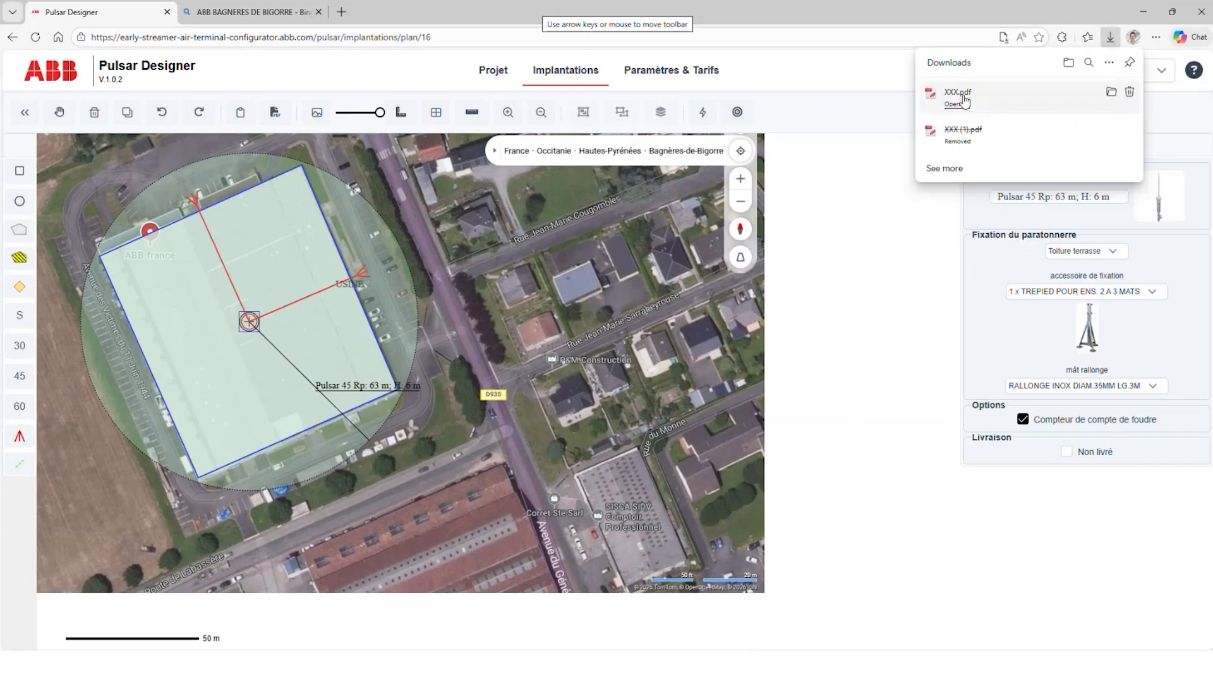
- Open the generated XXX.pdf and review its bill of materials, earth conductor details, product pages and test certificates
click(964, 96)
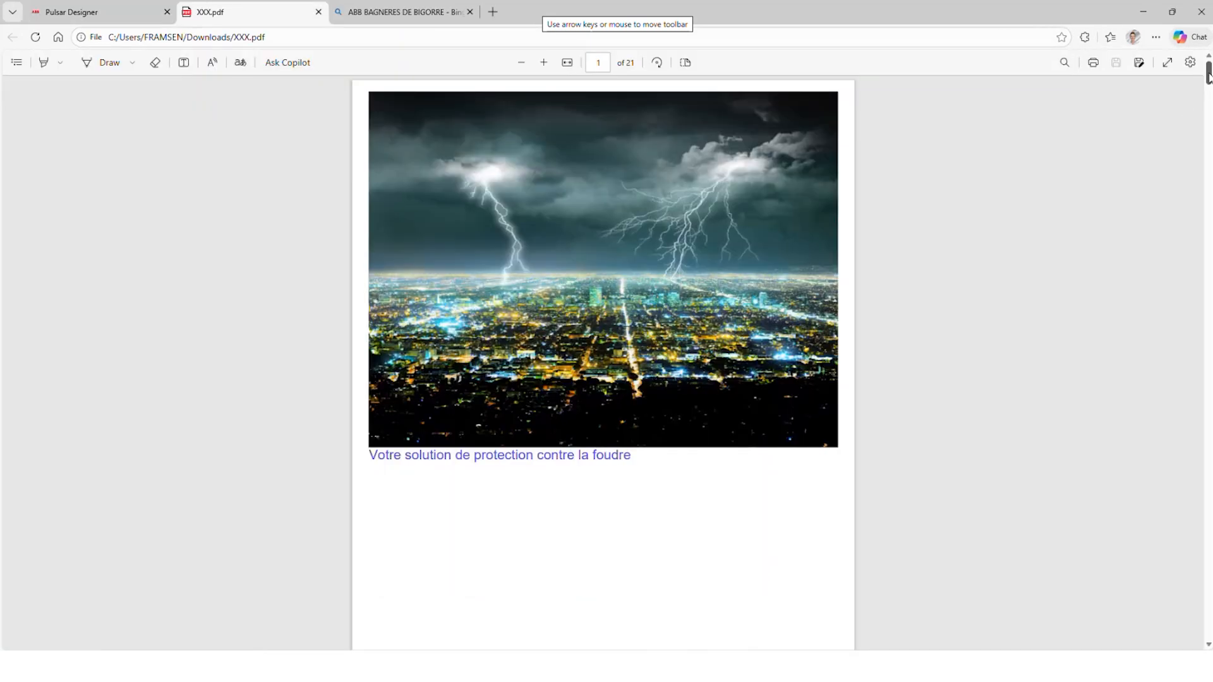
drag(1209, 75, 1209, 151)
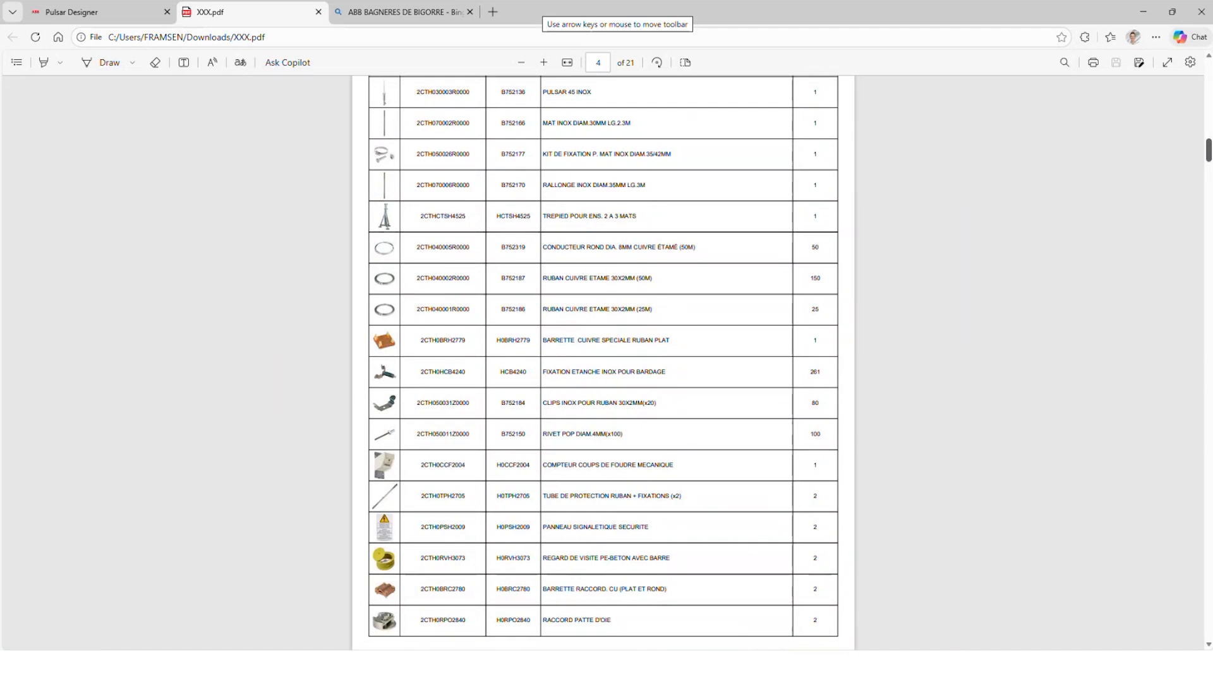
scroll(604, 363, down, 5)
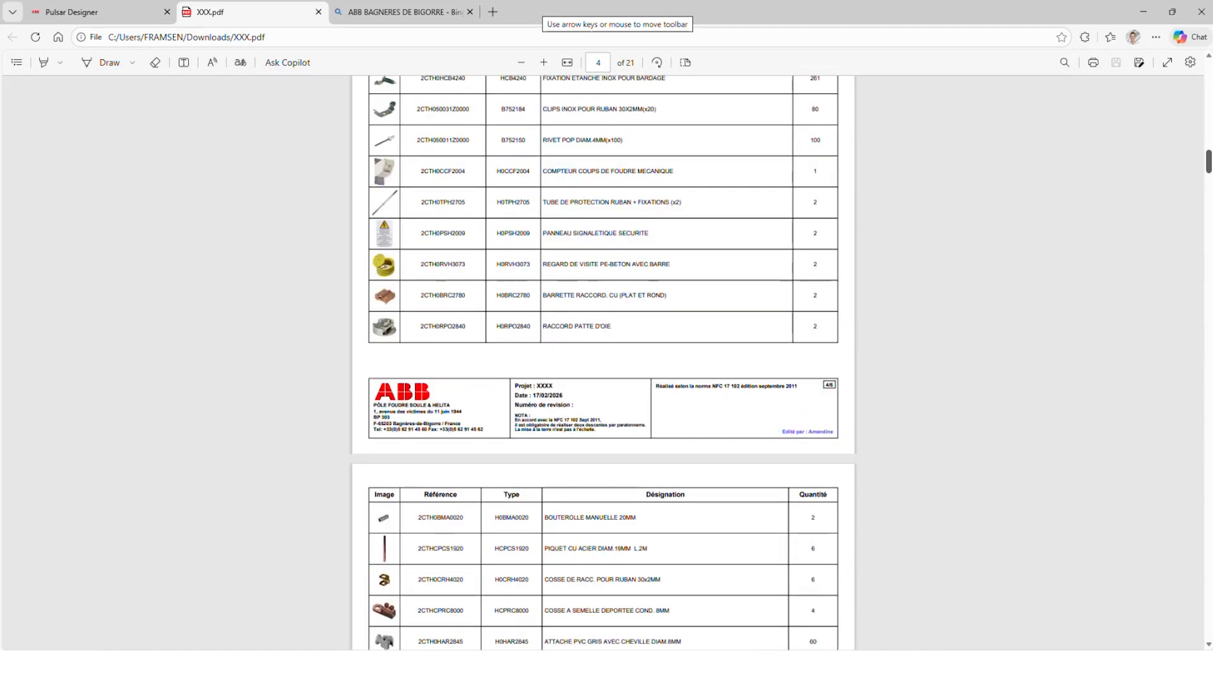
scroll(604, 363, down, 3)
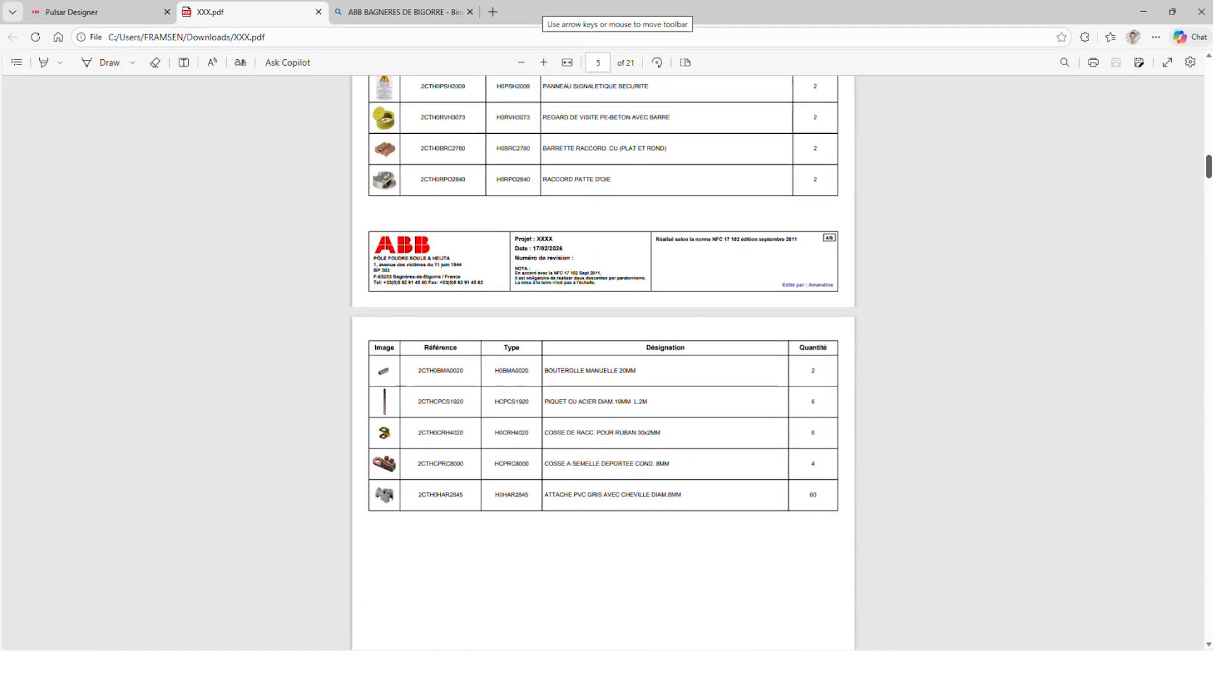
scroll(604, 363, down, 9)
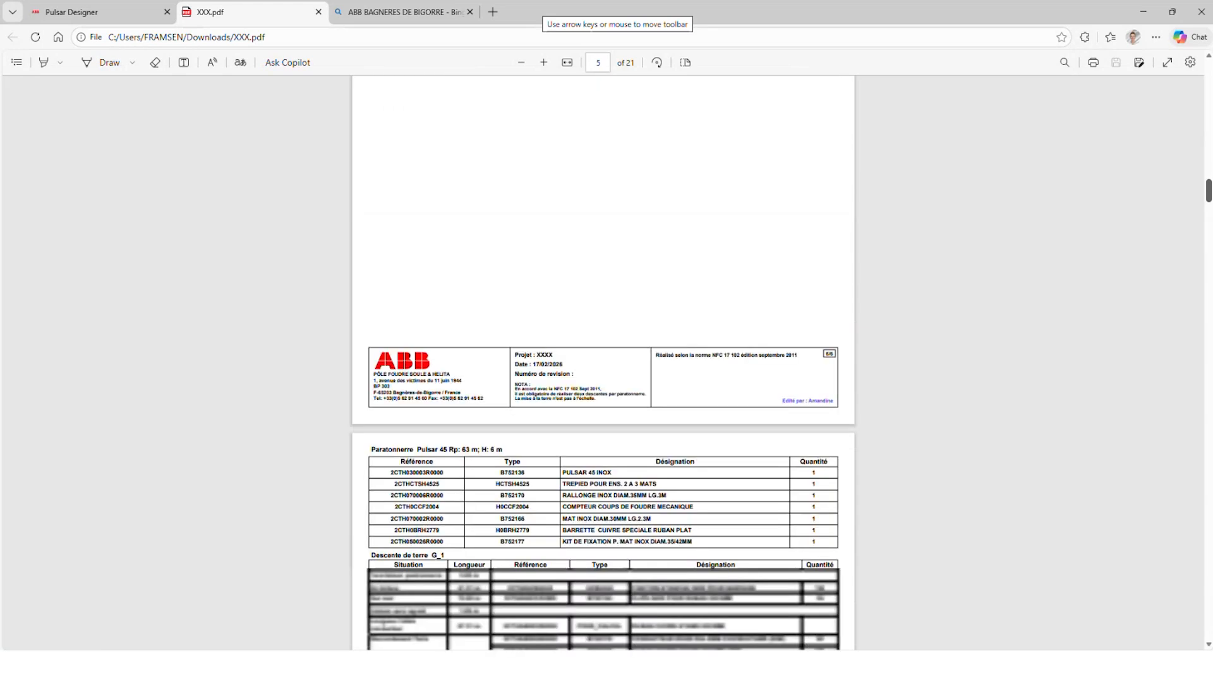
scroll(603, 363, down, 4)
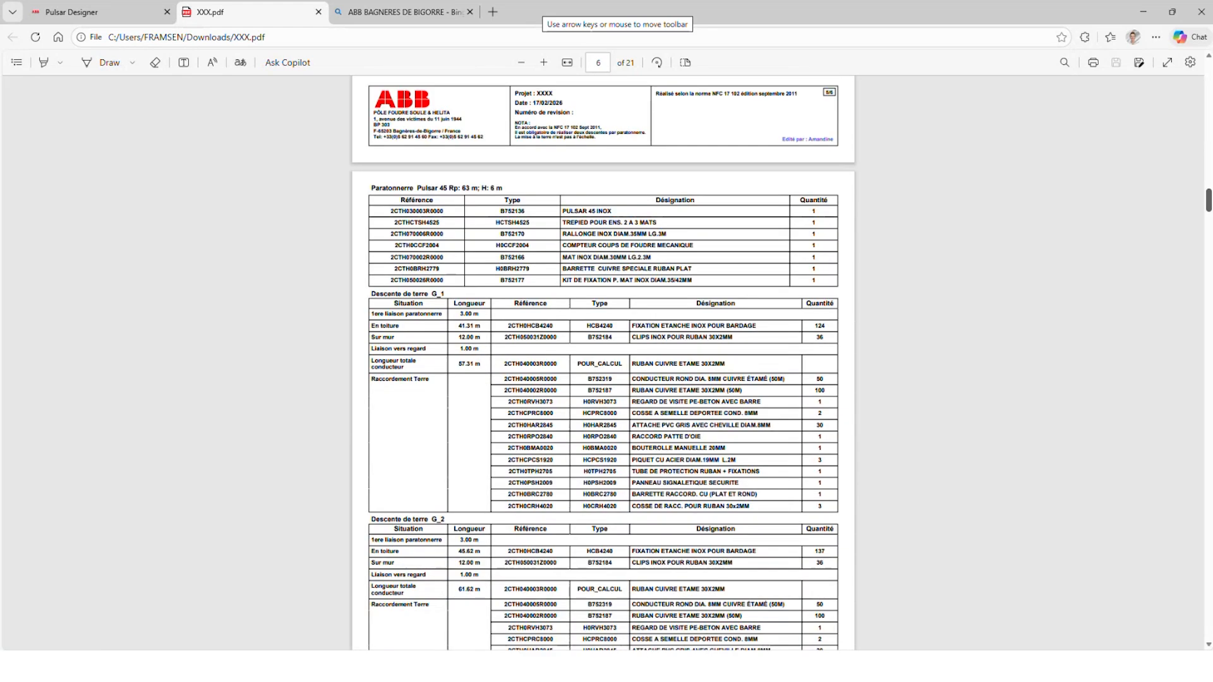
scroll(603, 363, down, 20)
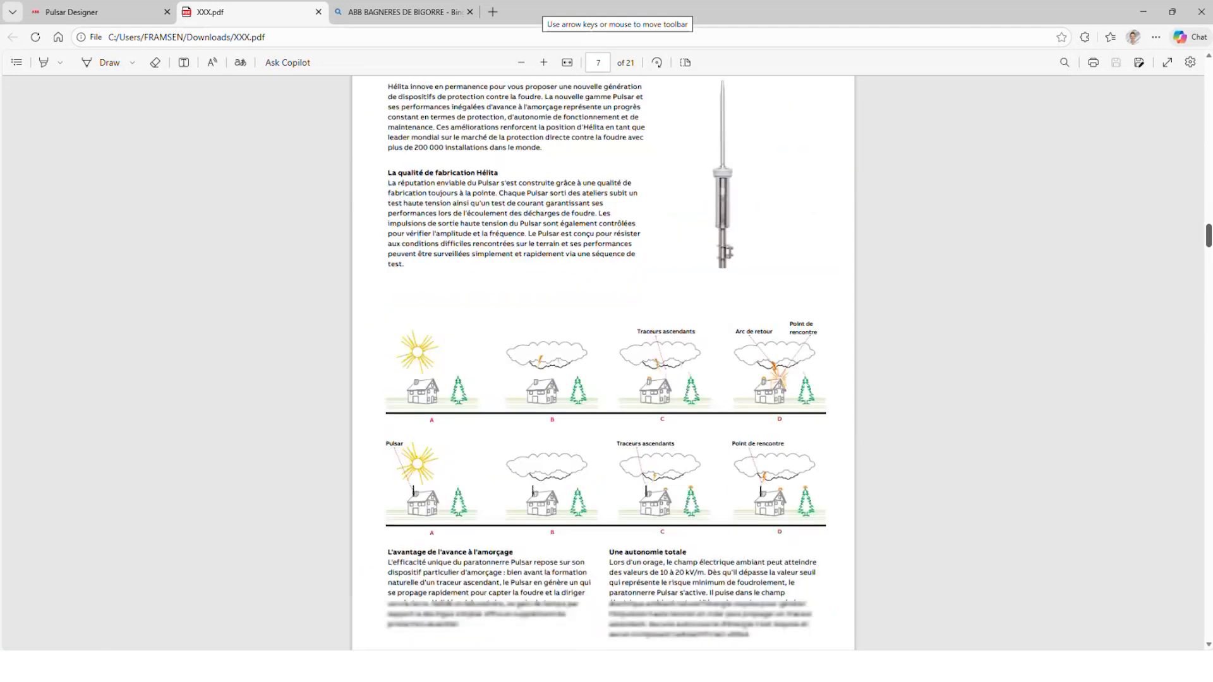
scroll(603, 363, down, 3)
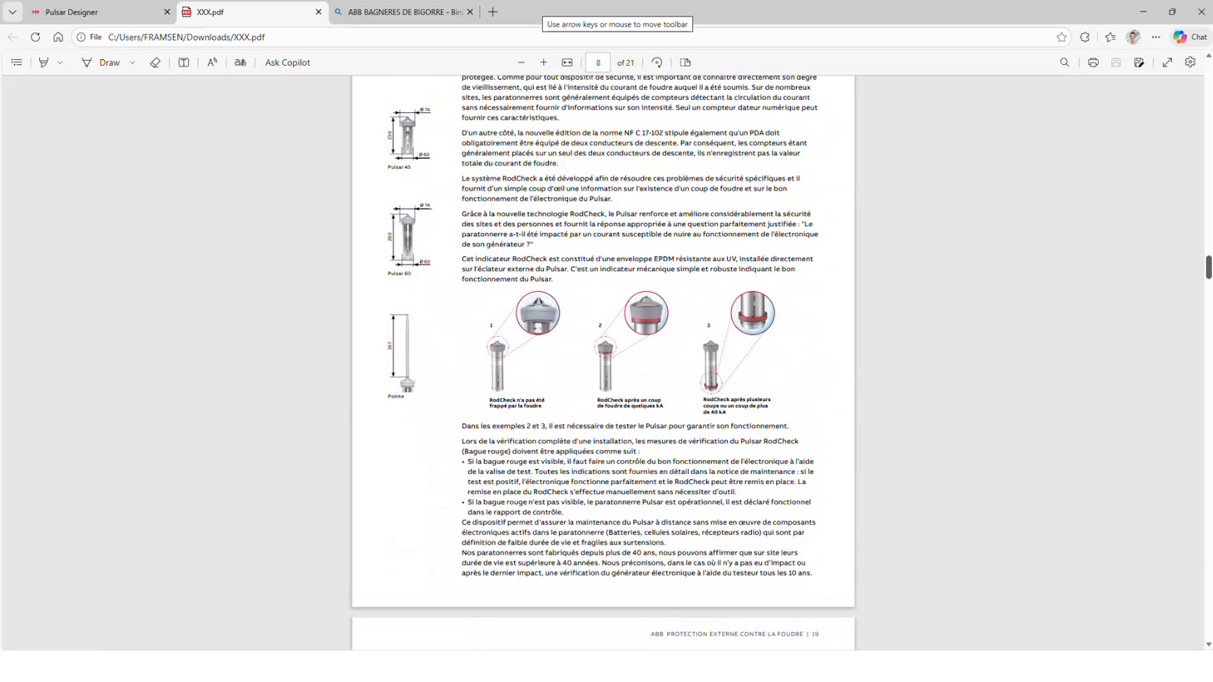
scroll(603, 363, down, 7)
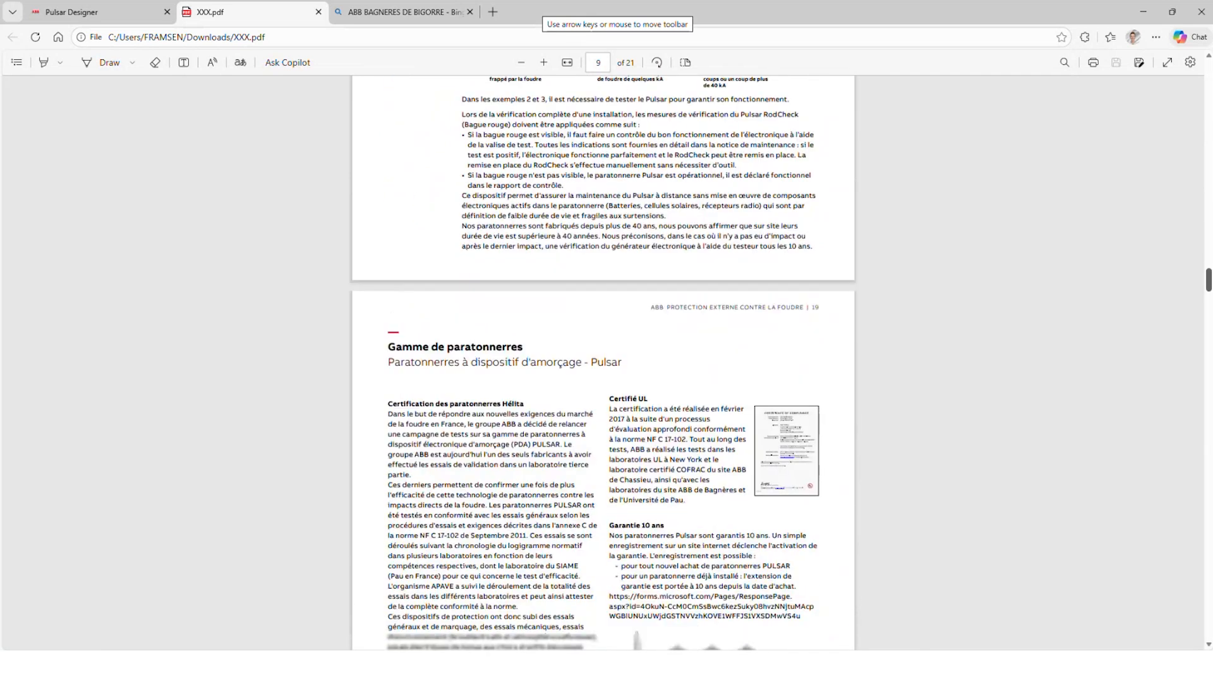
scroll(604, 363, down, 20)
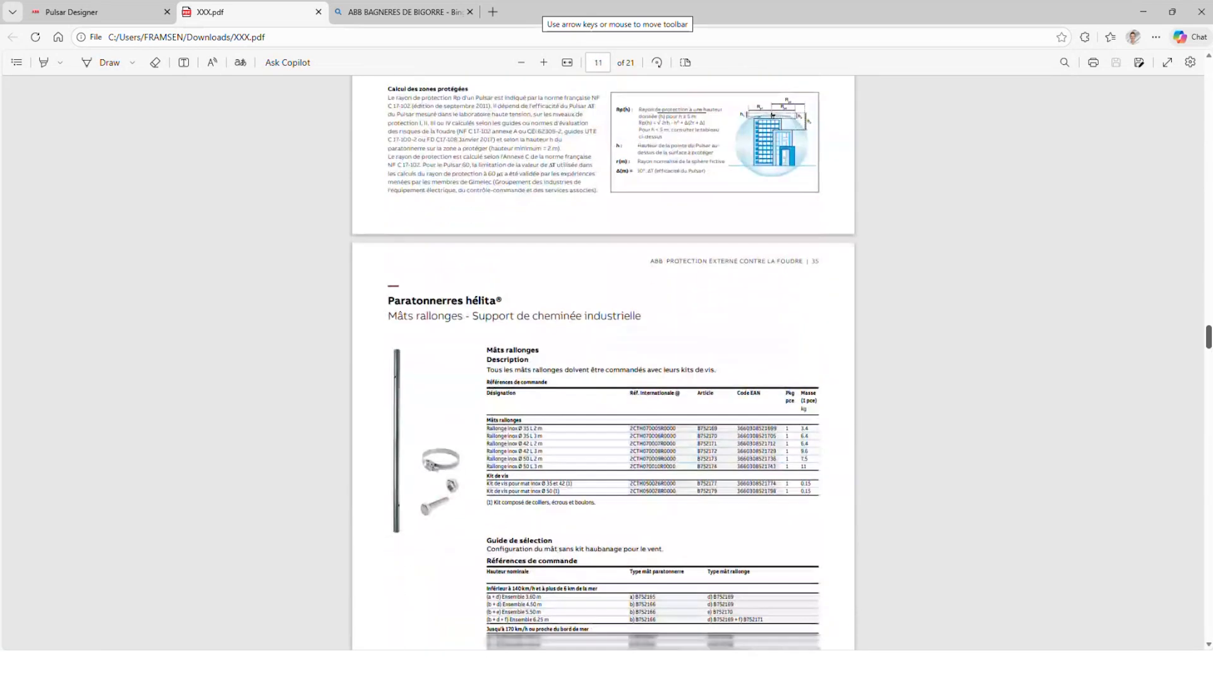
scroll(604, 363, down, 20)
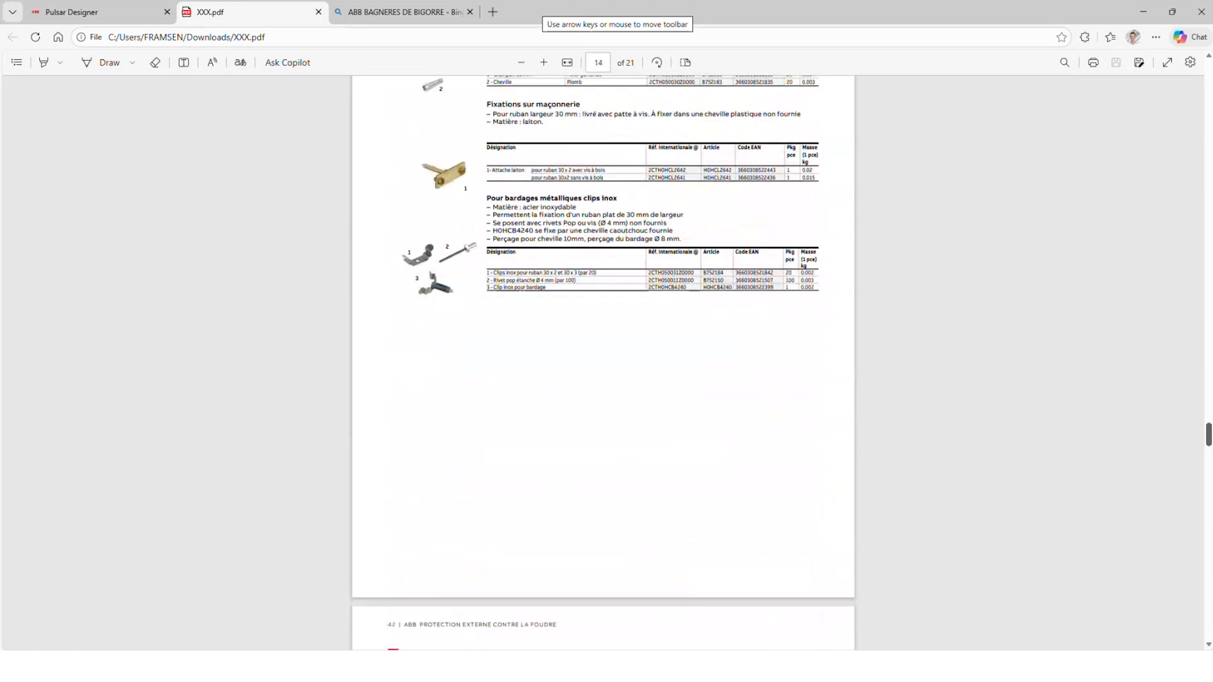
scroll(604, 364, down, 17)
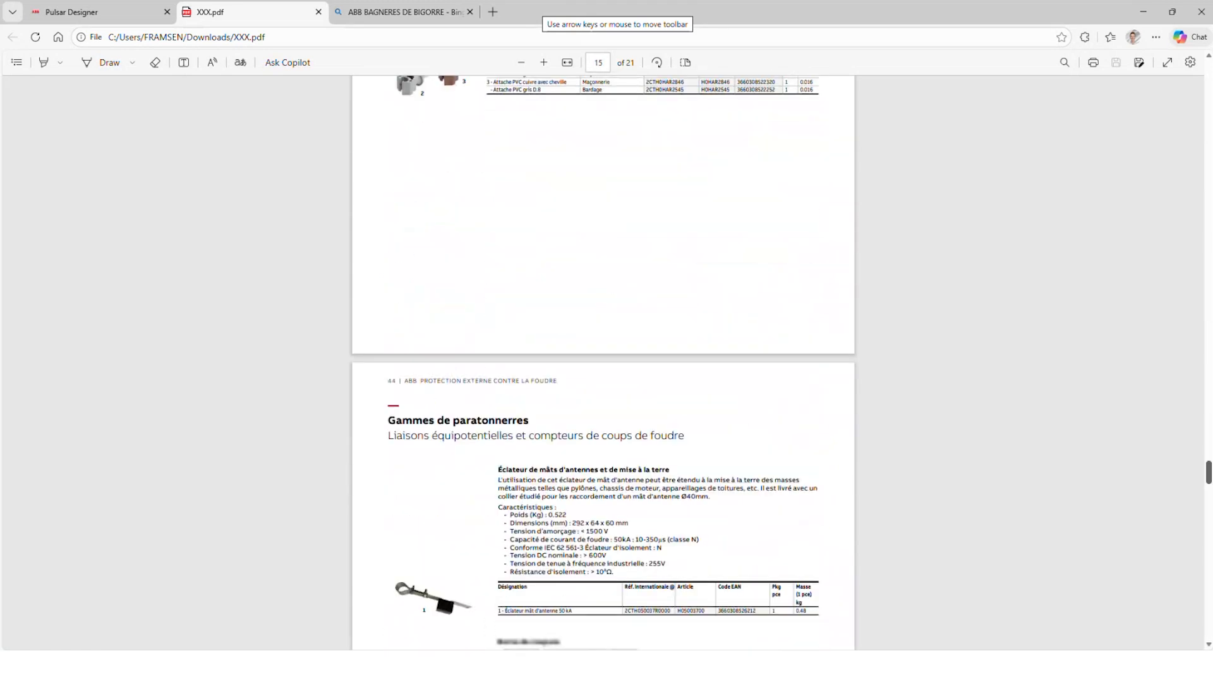
scroll(603, 364, down, 20)
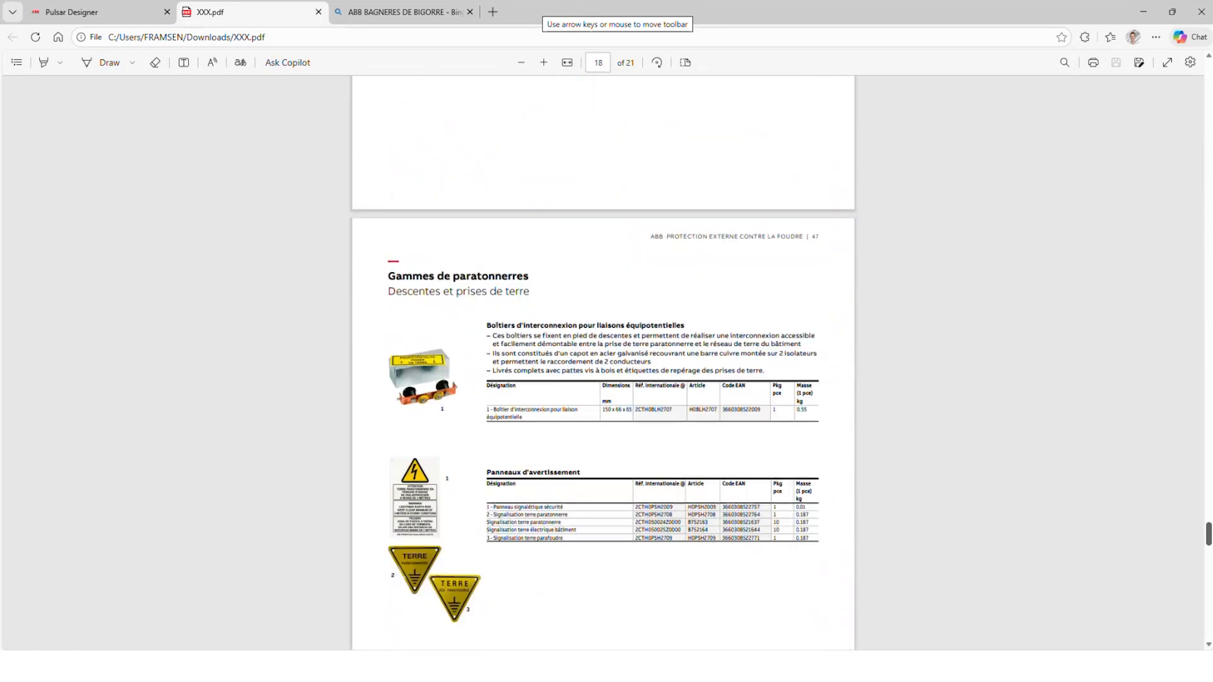
scroll(603, 363, down, 6)
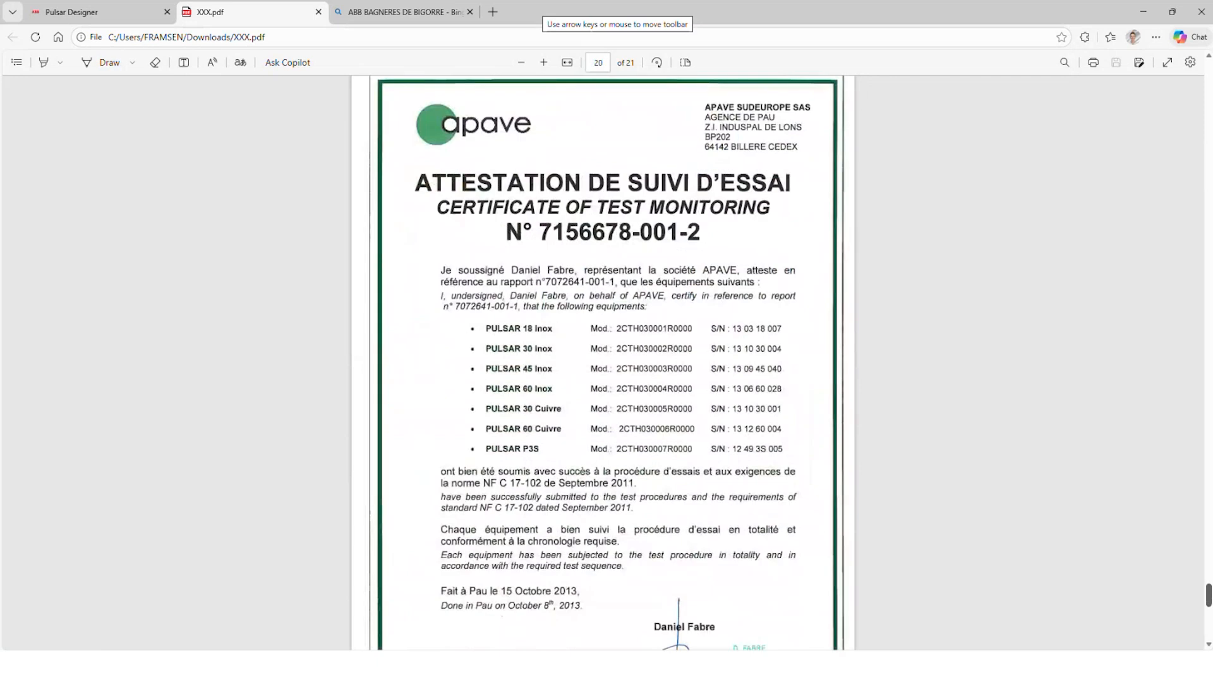
- Return to the Pulsar Designer project and export its priced nomenclature as an Excel file
click(101, 19)
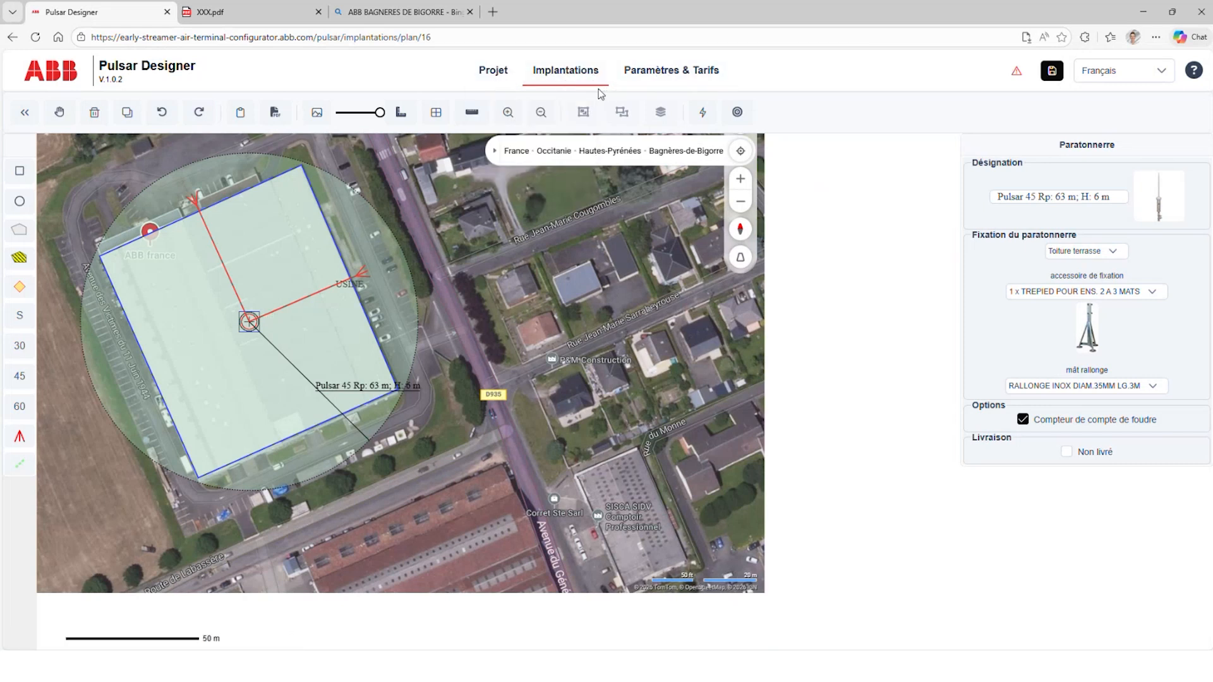
click(241, 115)
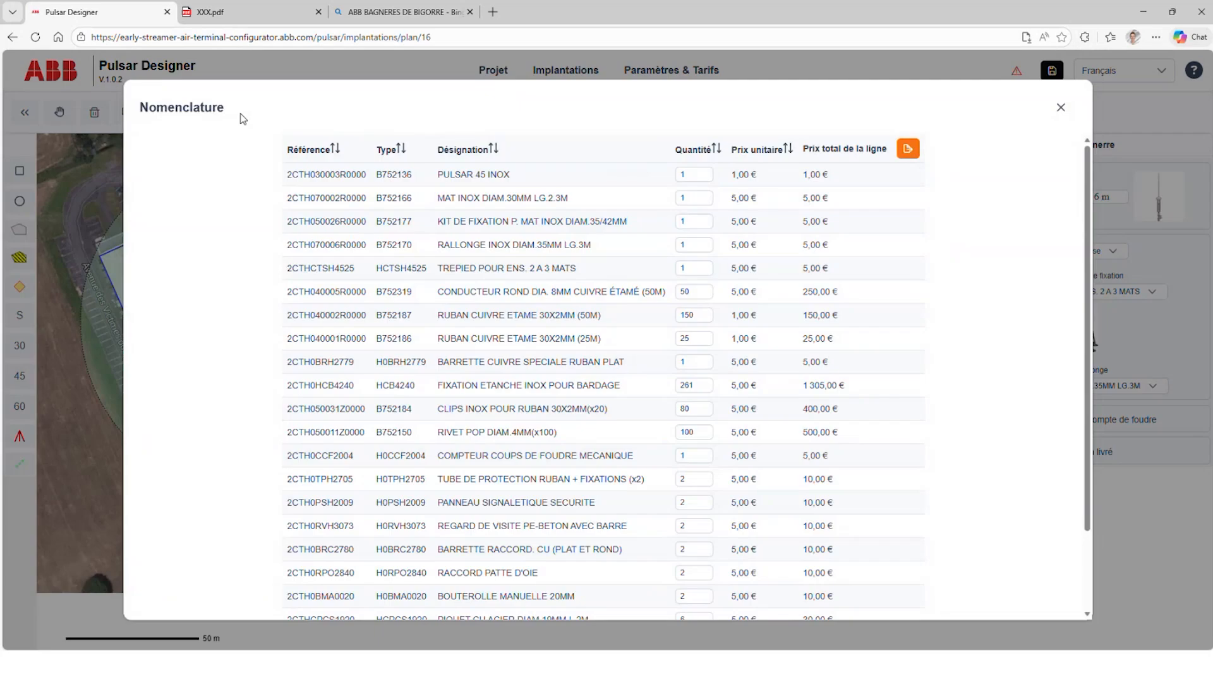
click(914, 154)
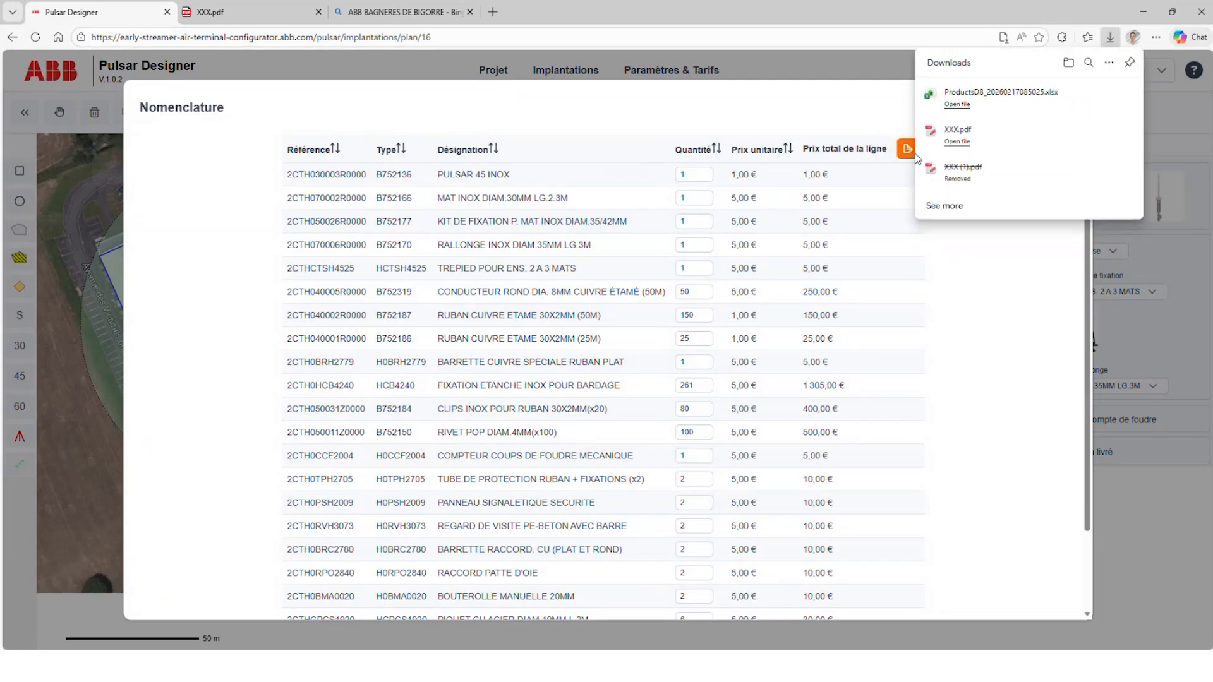